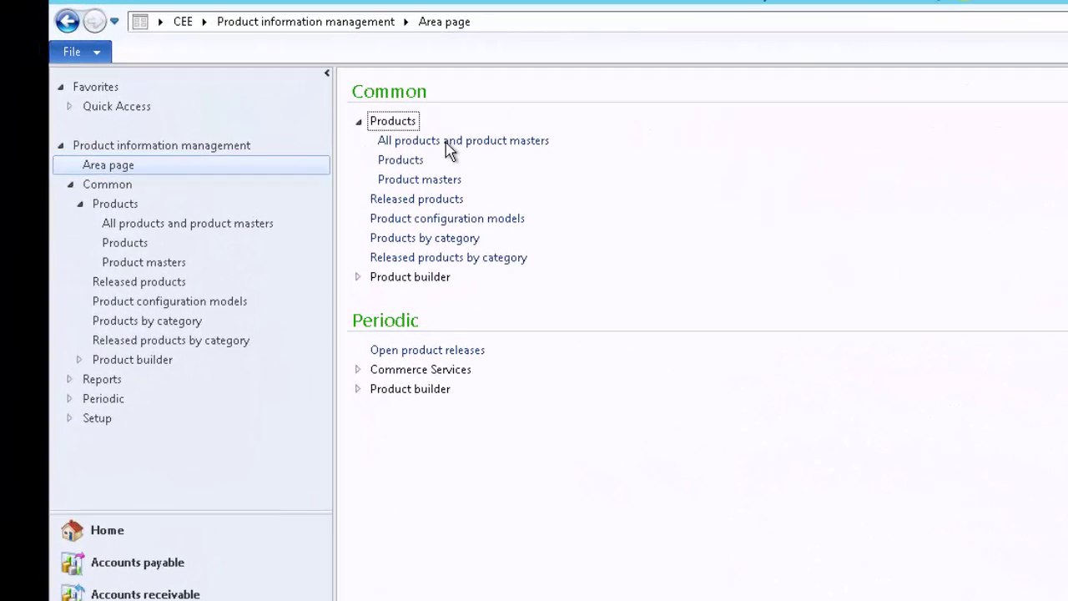
- Start a new product in the All products and product masters list with product type Item and subtype Product
{"action": "left_click", "coordinate": [454, 144]}
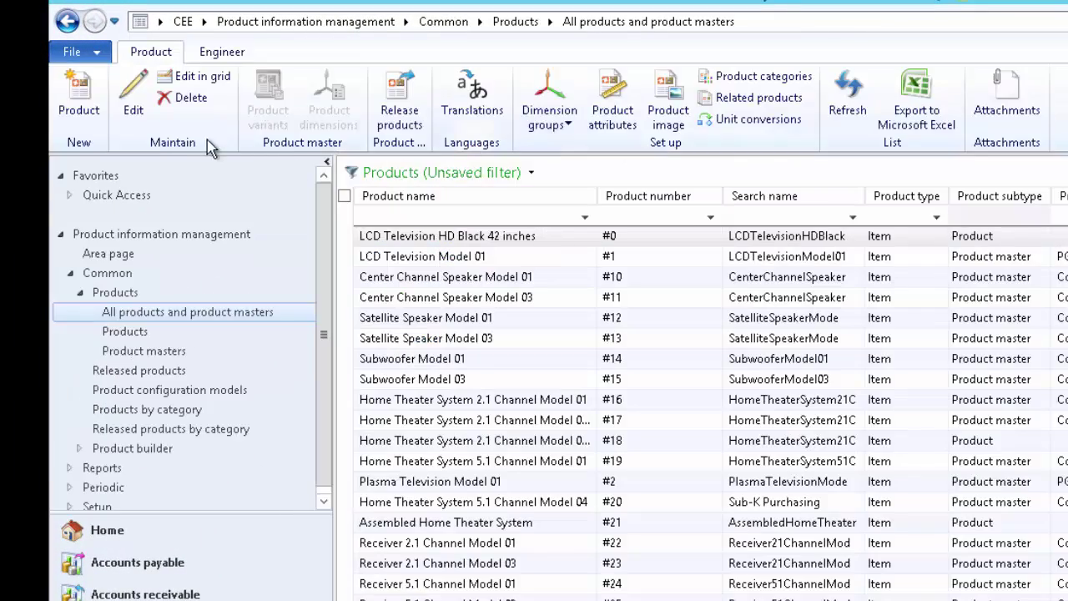
{"action": "left_click", "coordinate": [79, 100]}
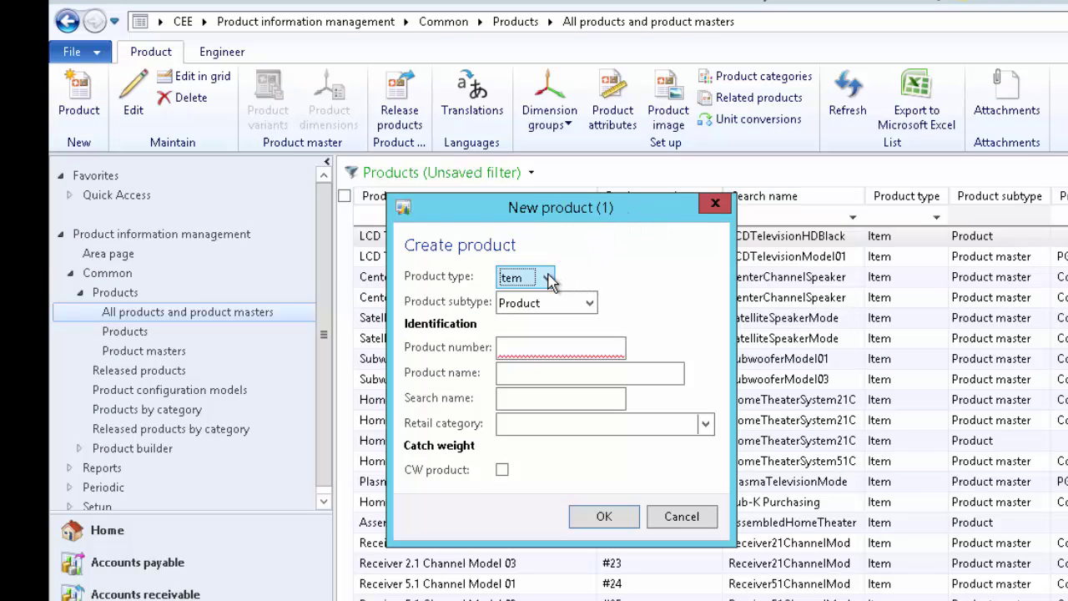
{"action": "left_click", "coordinate": [547, 278]}
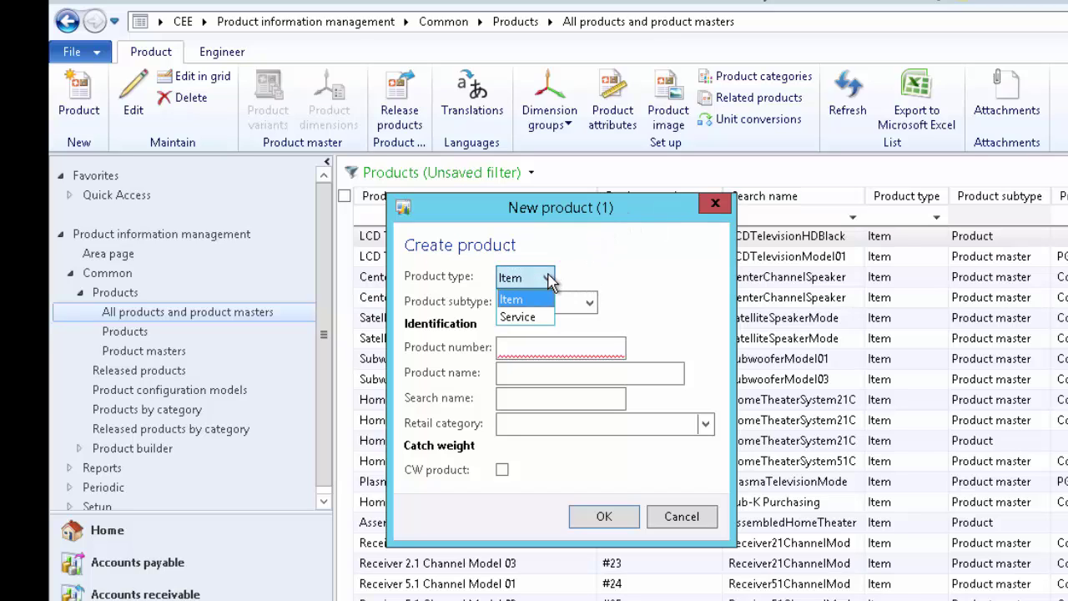
{"action": "left_click", "coordinate": [570, 279]}
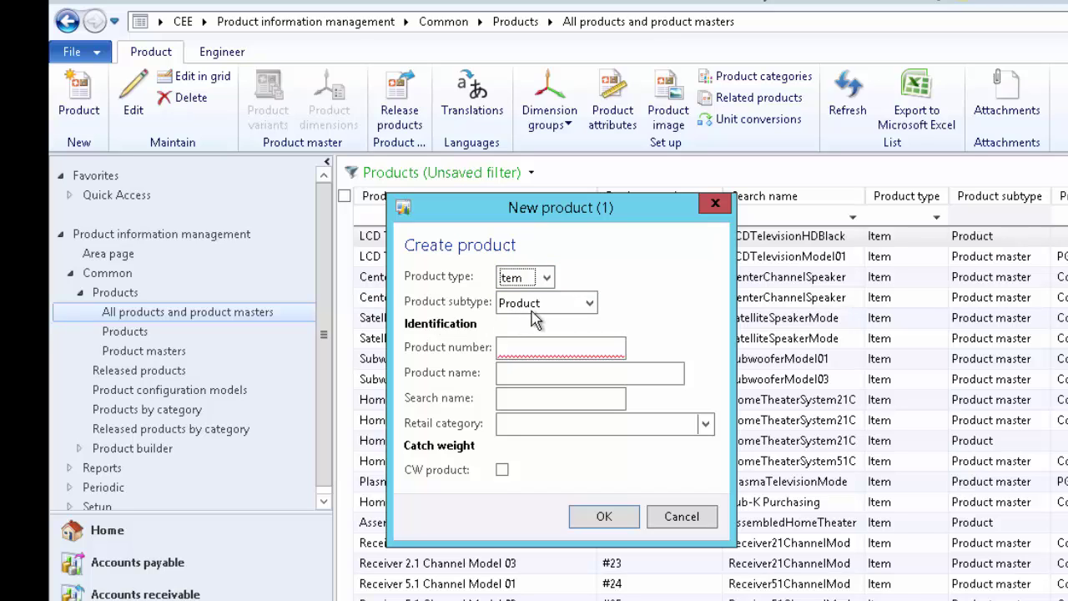
{"action": "left_click", "coordinate": [592, 305]}
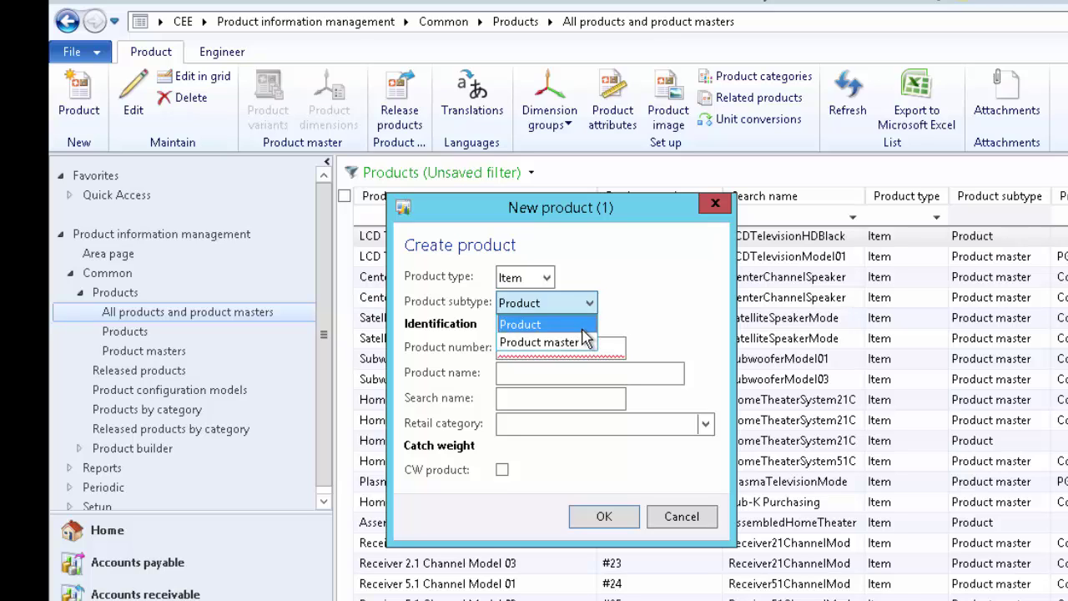
{"action": "left_click", "coordinate": [583, 327]}
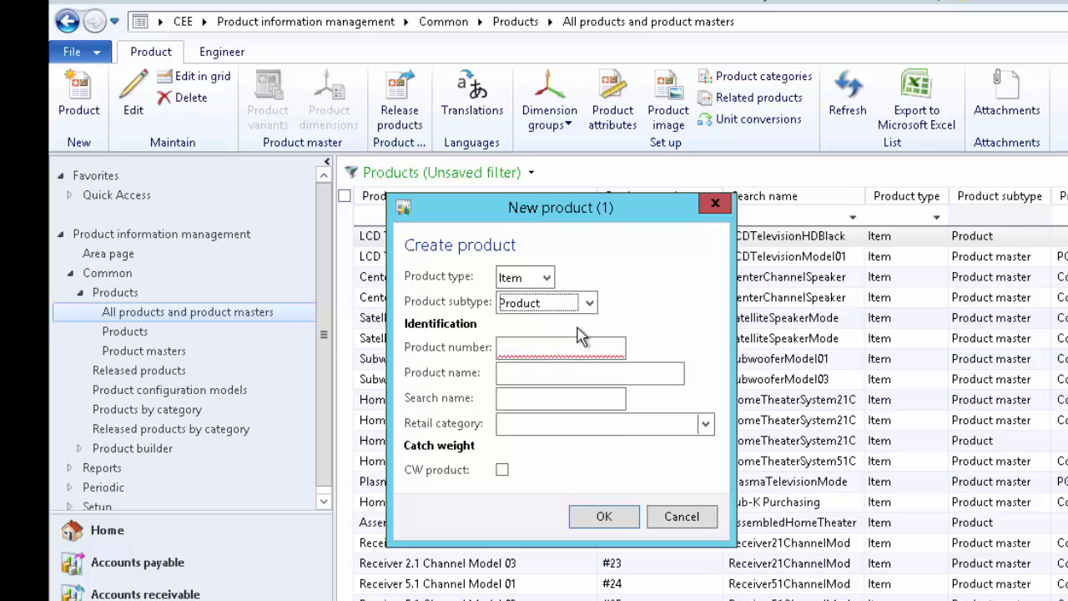
- Enter Bicycle-001 as the product number and create the product
{"action": "left_click", "coordinate": [584, 347]}
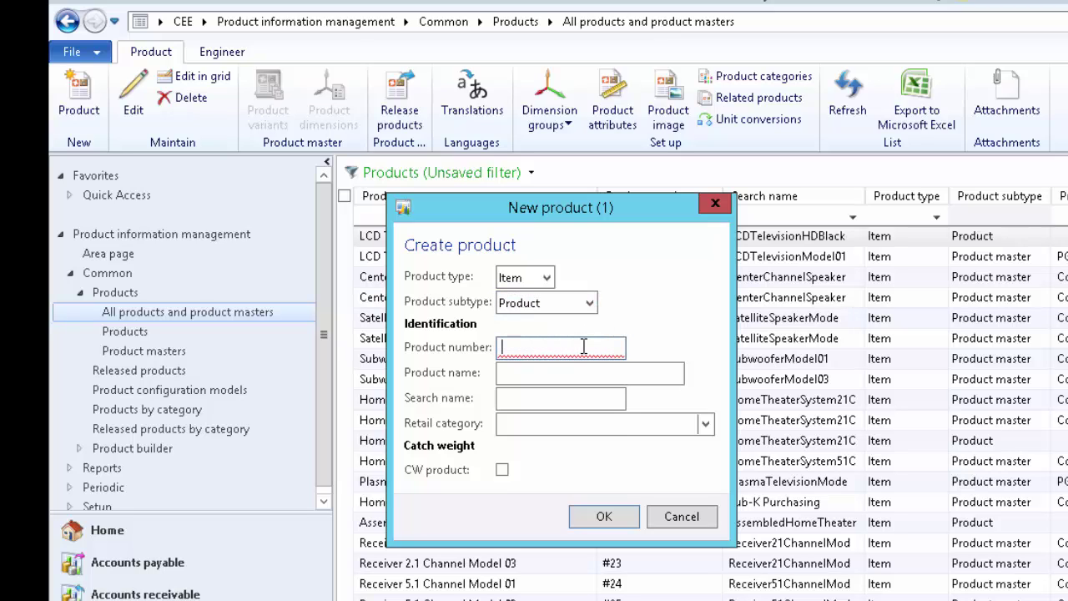
{"action": "type", "text": "Bi"}
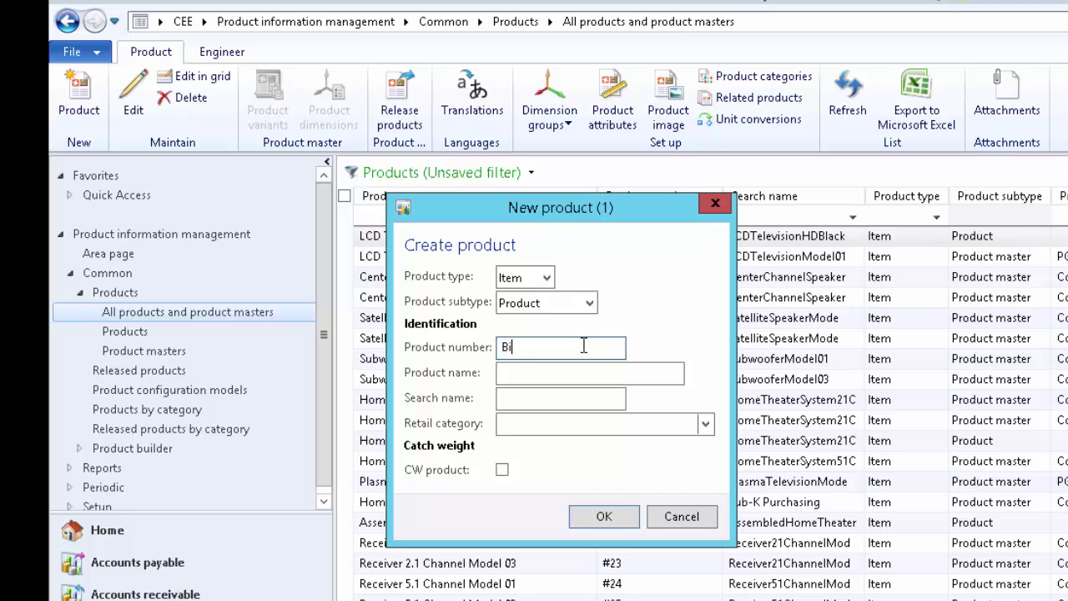
{"action": "type", "text": "cycle-001"}
{"action": "key", "text": "Tab"}
{"action": "left_click", "coordinate": [584, 347]}
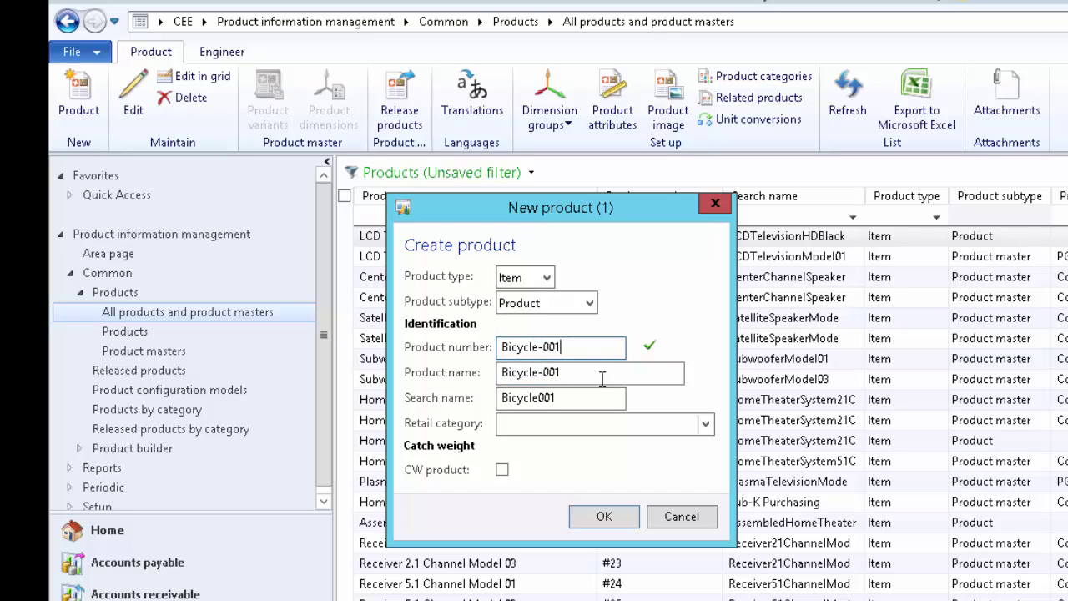
{"action": "left_click", "coordinate": [601, 518]}
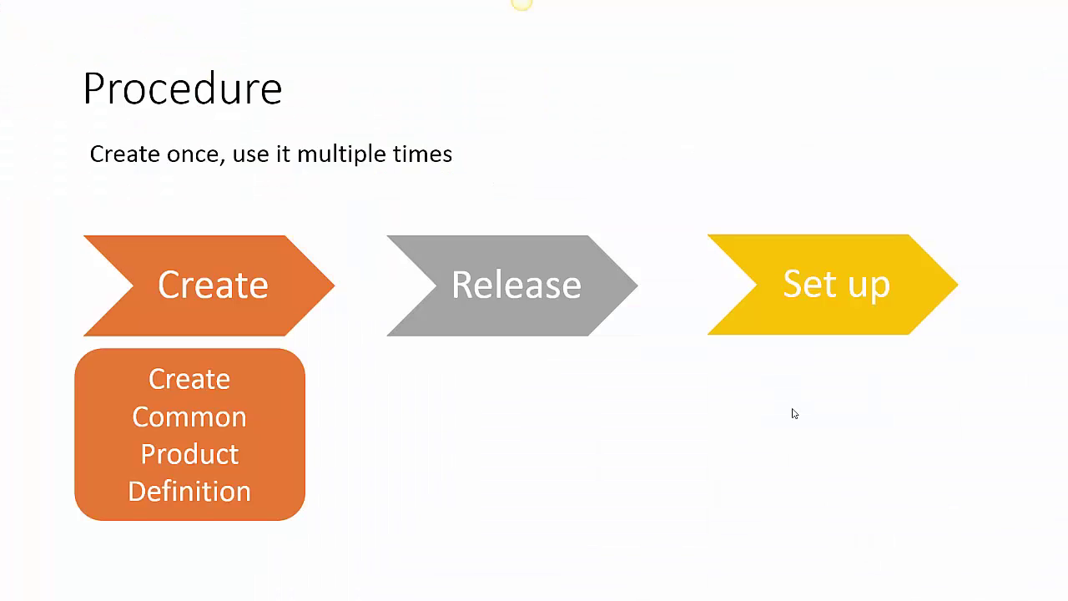
{"action": "left_click", "coordinate": [795, 414]}
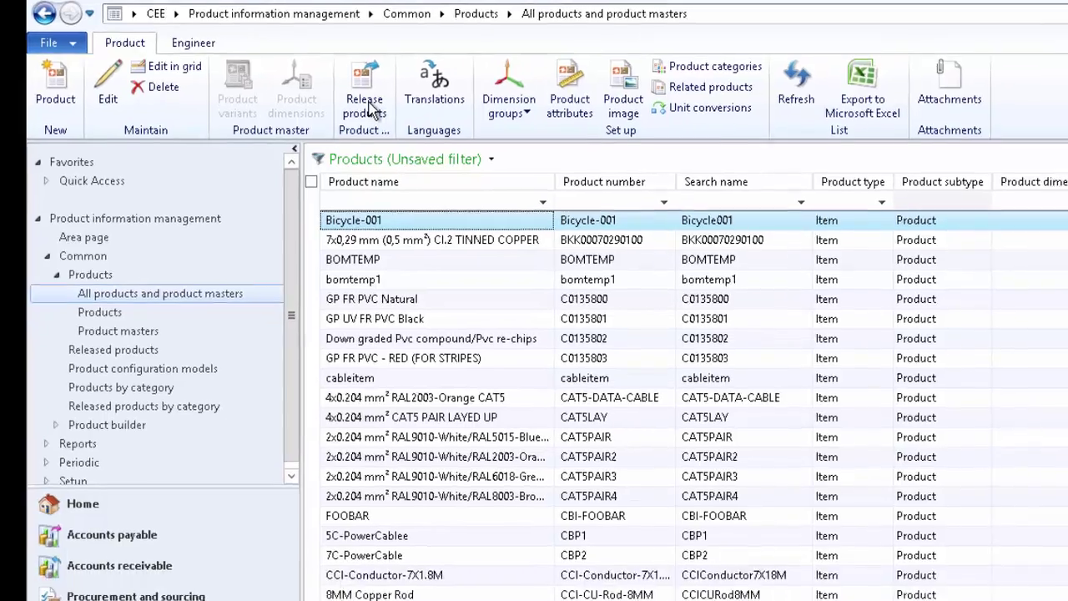
- Select the Bicycle-001 product for release and authorize the companies cee and SUSB to use it
{"action": "left_click", "coordinate": [405, 119]}
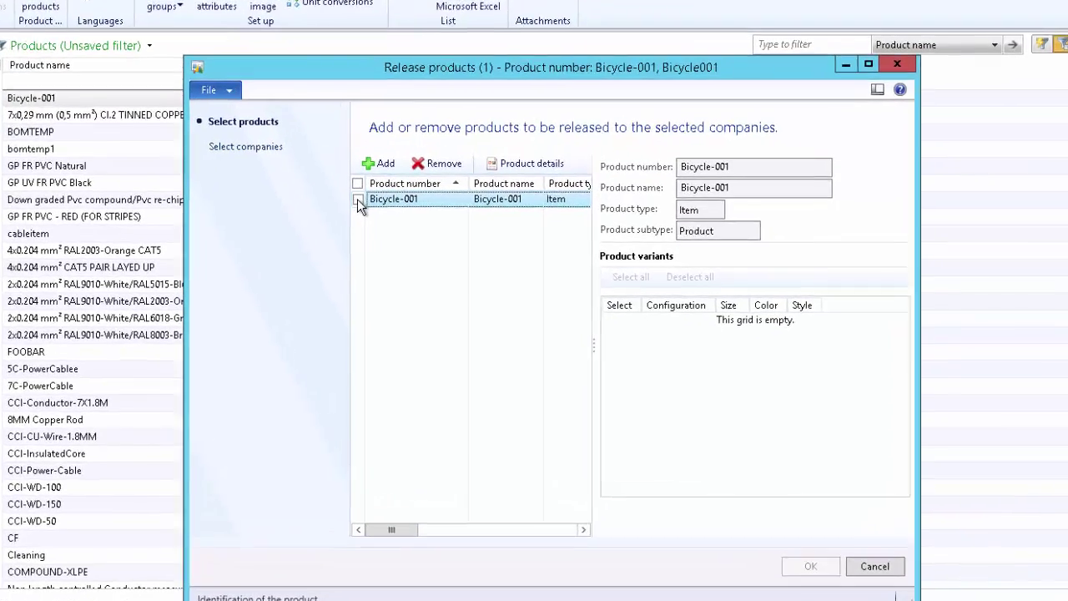
{"action": "left_click", "coordinate": [414, 206]}
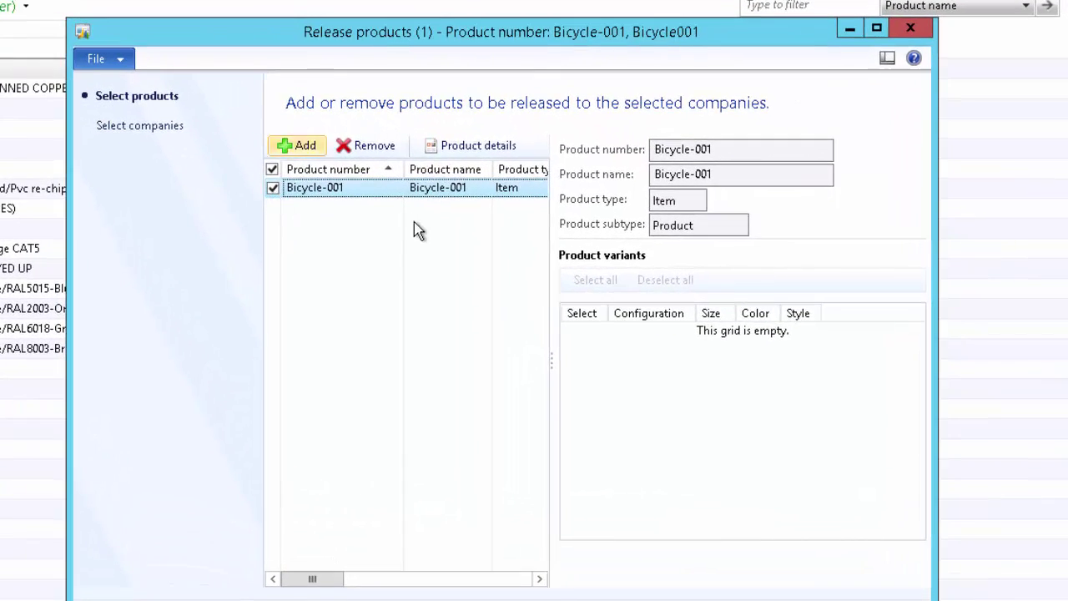
{"action": "left_click", "coordinate": [131, 134]}
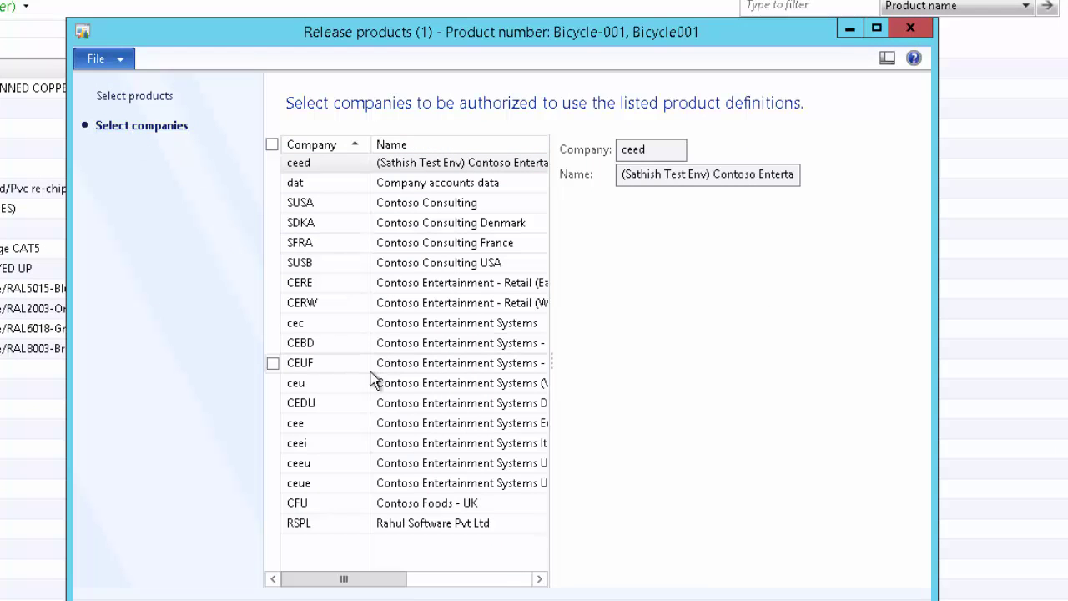
{"action": "left_click", "coordinate": [273, 424]}
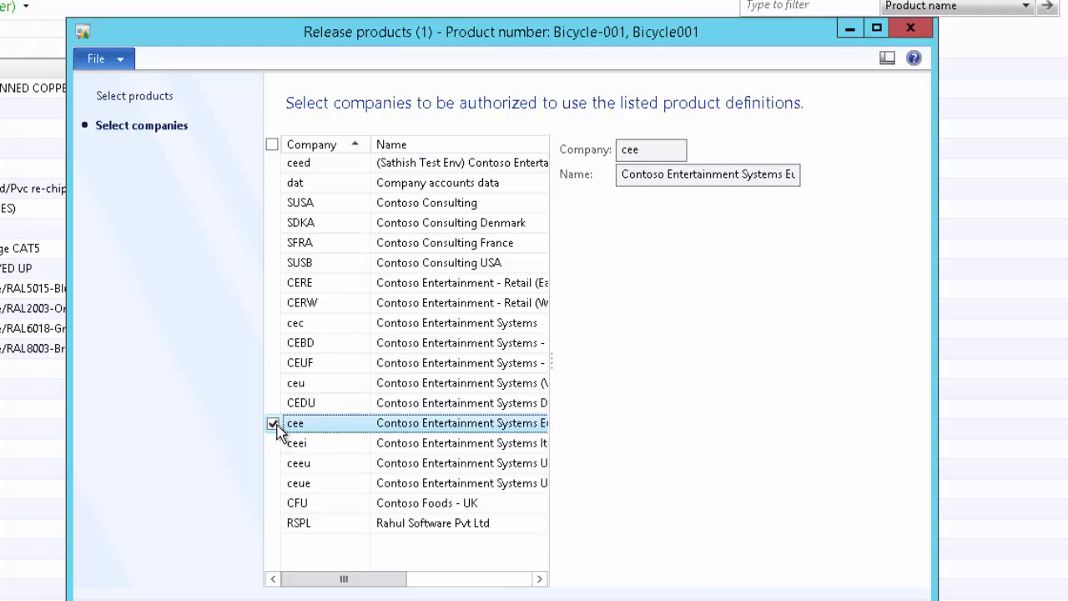
{"action": "left_click", "coordinate": [271, 264]}
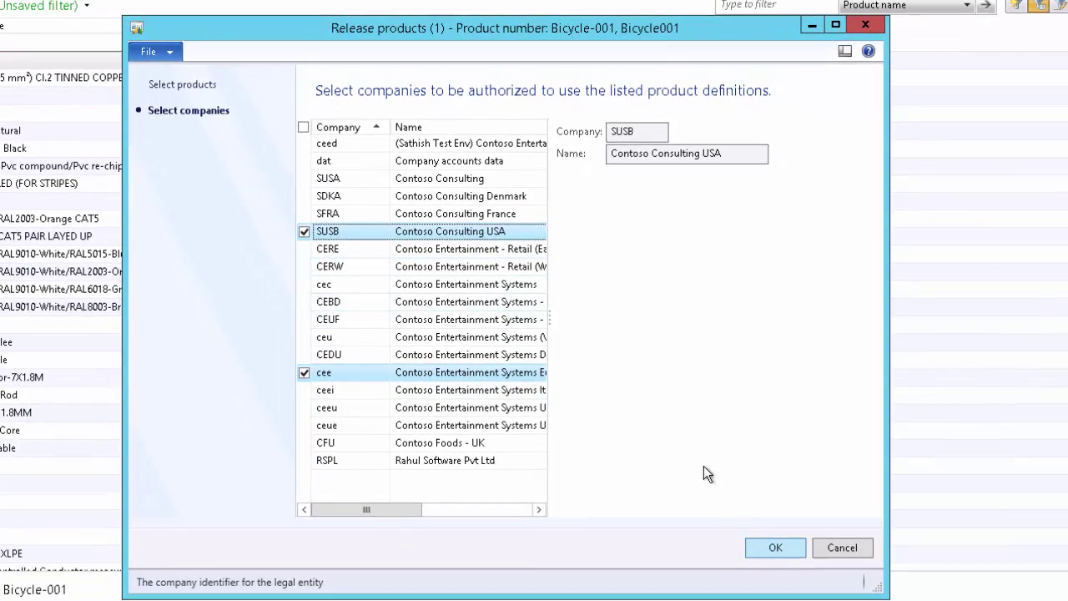
{"action": "key", "text": "Return"}
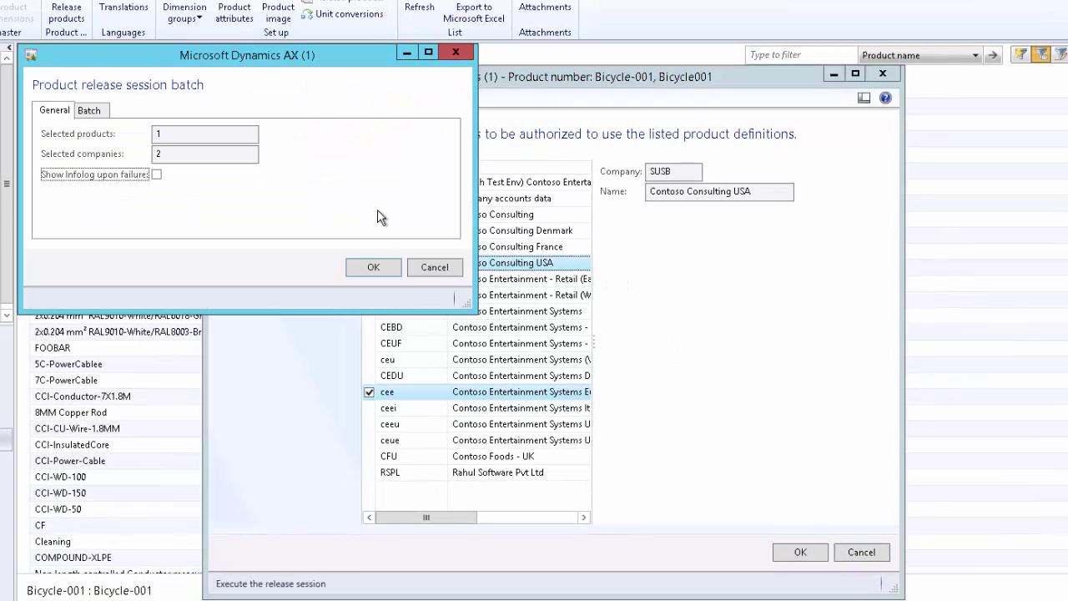
- Enable showing the Infolog upon failure and run the product release session
{"action": "left_click_drag", "start_coordinate": [337, 61], "coordinate": [496, 128]}
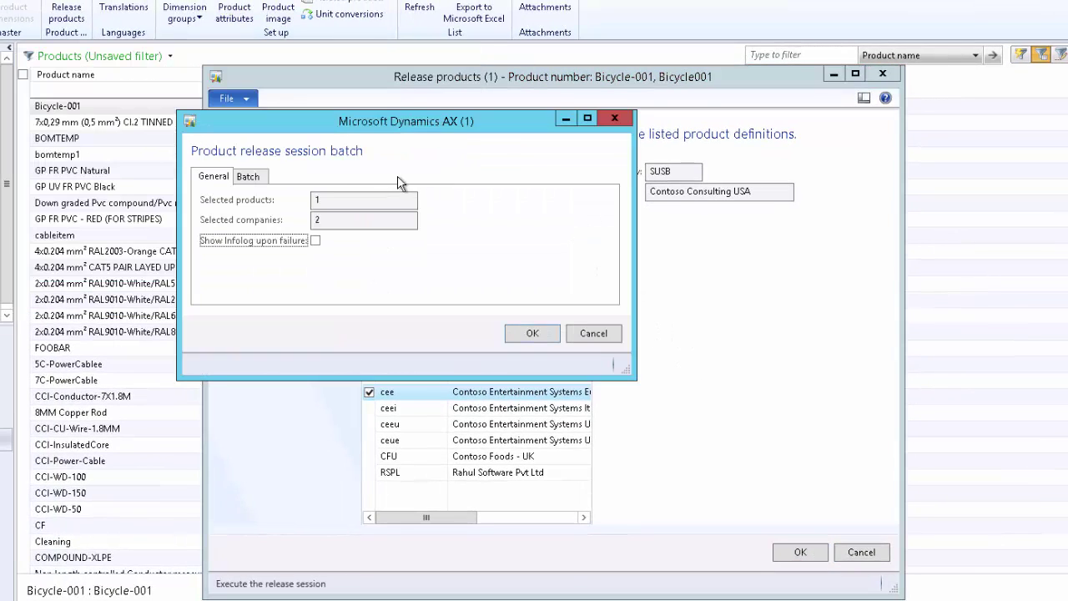
{"action": "left_click", "coordinate": [318, 241]}
{"action": "key", "text": "Return"}
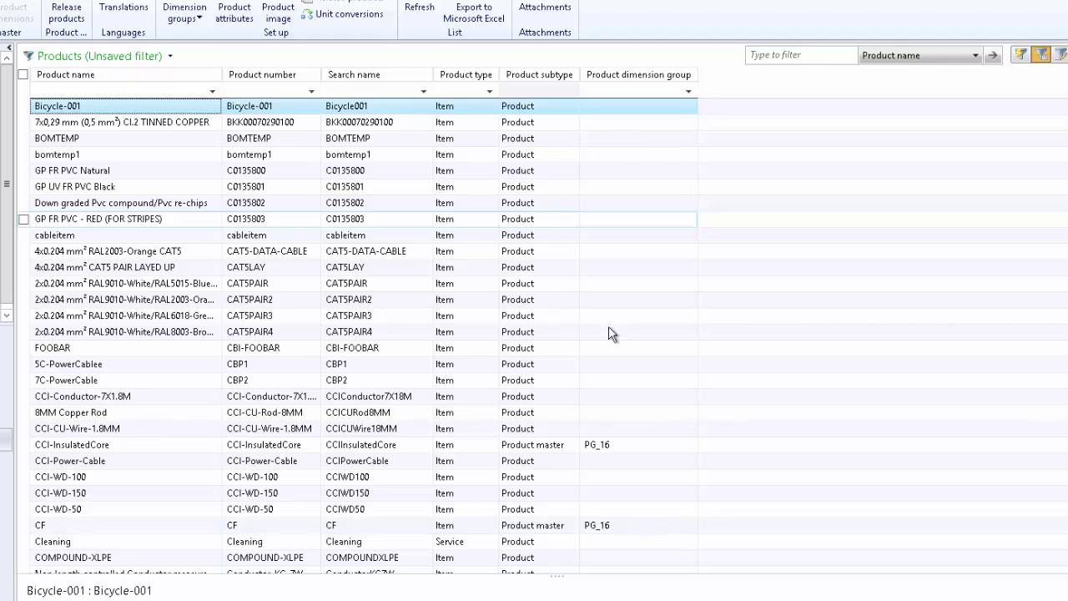
- Switch the current company to SUSB, Contoso Consulting USA
{"action": "left_click", "coordinate": [1049, 588]}
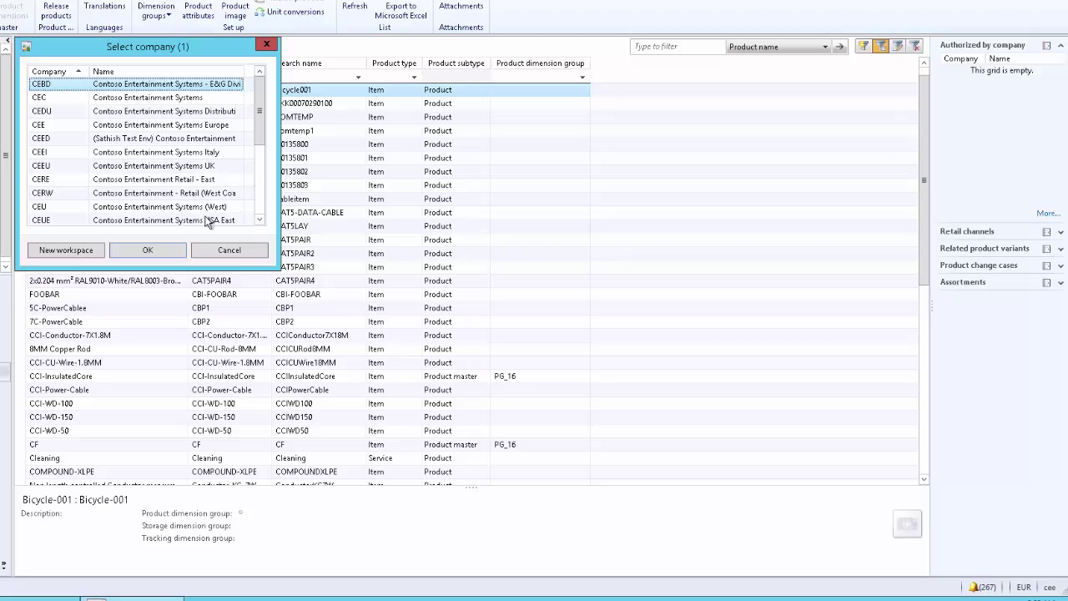
{"action": "left_click", "coordinate": [260, 219]}
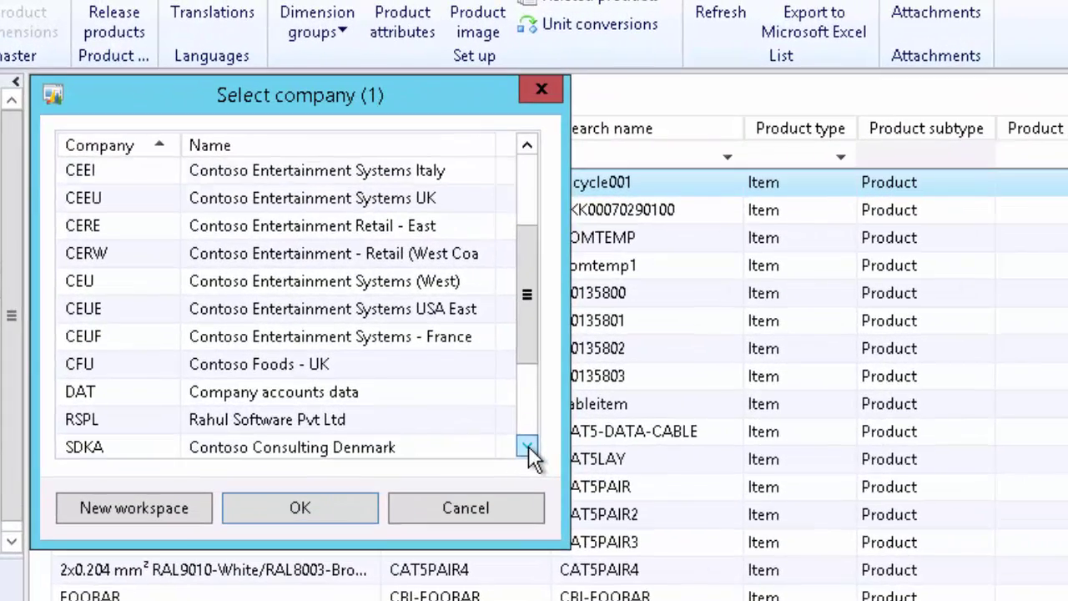
{"action": "left_click", "coordinate": [456, 387]}
{"action": "left_click", "coordinate": [456, 387]}
{"action": "left_click", "coordinate": [456, 387]}
{"action": "scroll", "coordinate": [393, 421], "scroll_direction": "down", "scroll_amount": 1}
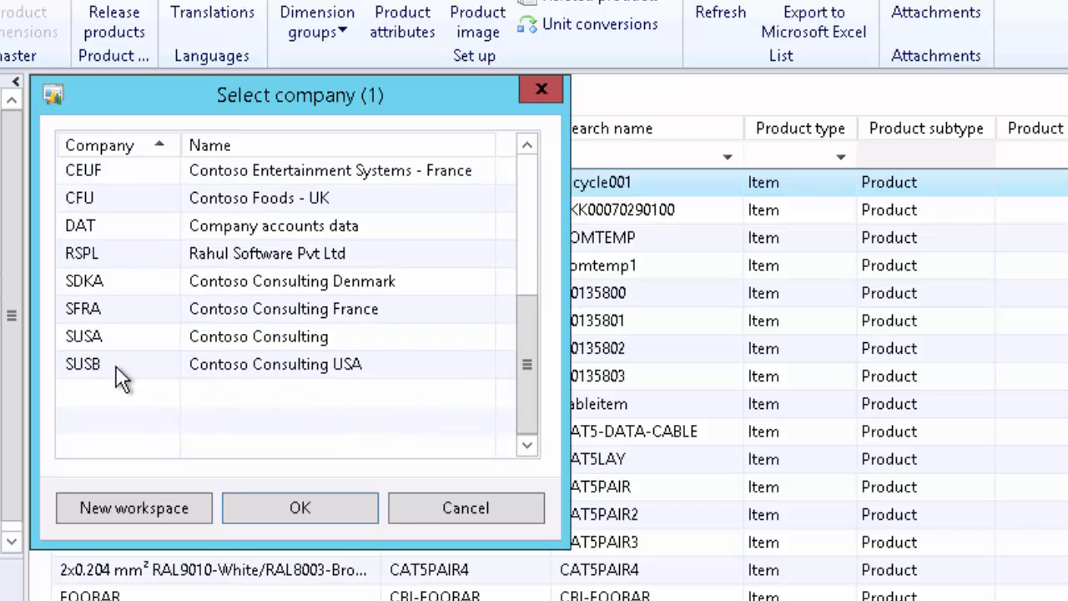
{"action": "left_click", "coordinate": [118, 363]}
{"action": "left_click", "coordinate": [281, 504]}
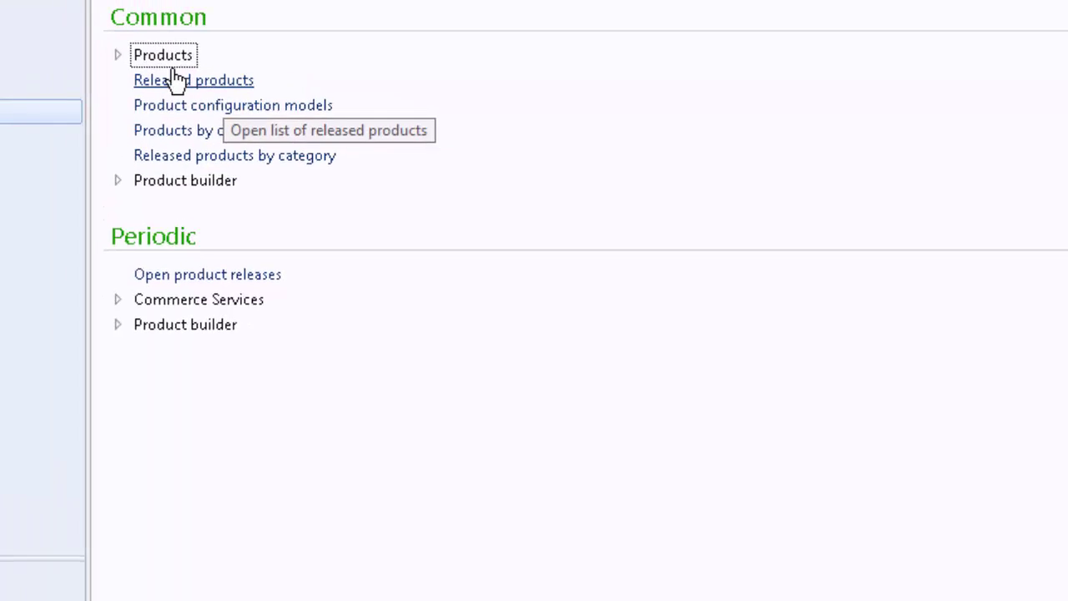
- Check the SUSB released products list for Bicycle-001 and return to the Product information management area page
{"action": "left_click", "coordinate": [178, 81]}
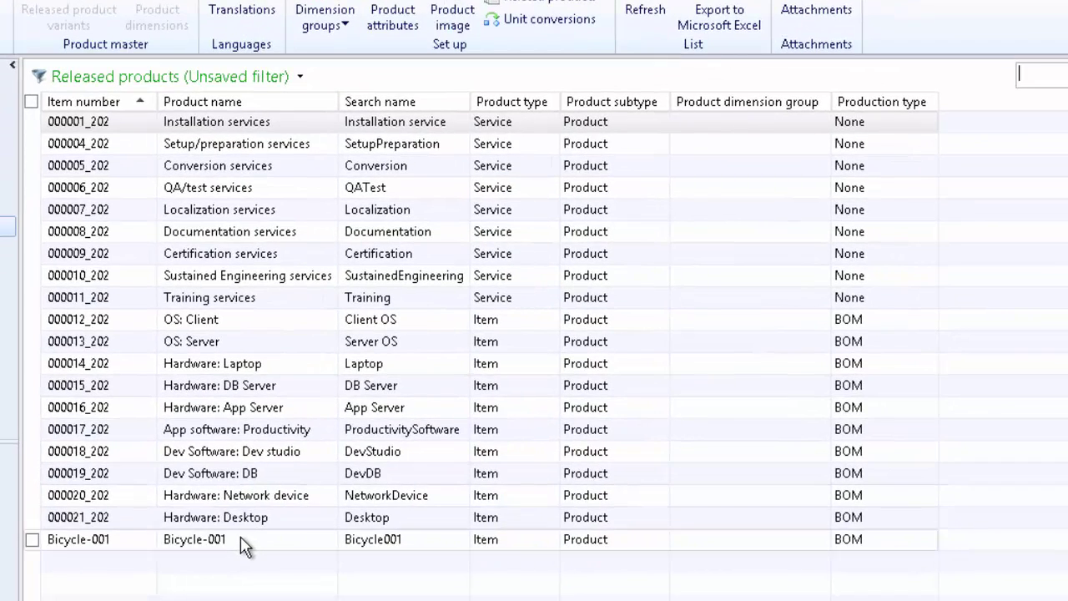
{"action": "left_click", "coordinate": [244, 541]}
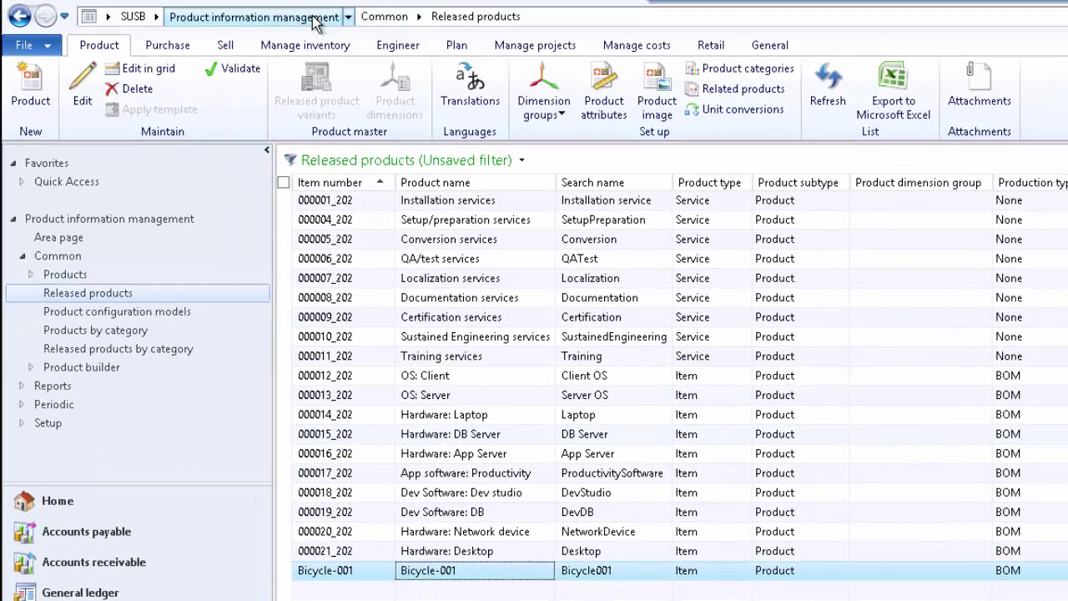
{"action": "left_click", "coordinate": [351, 20]}
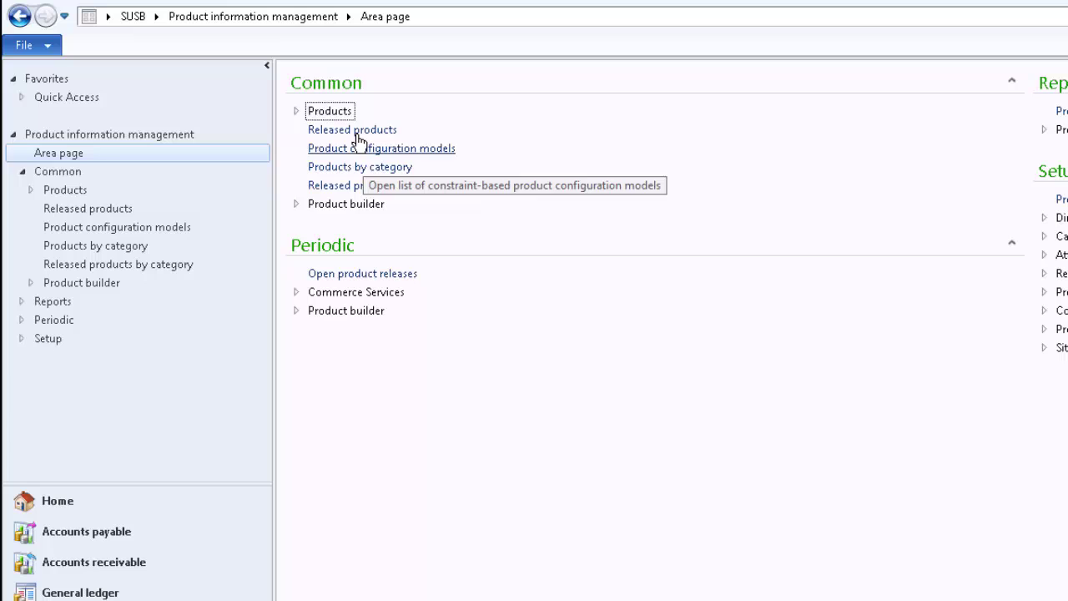
{"action": "left_click", "coordinate": [298, 112]}
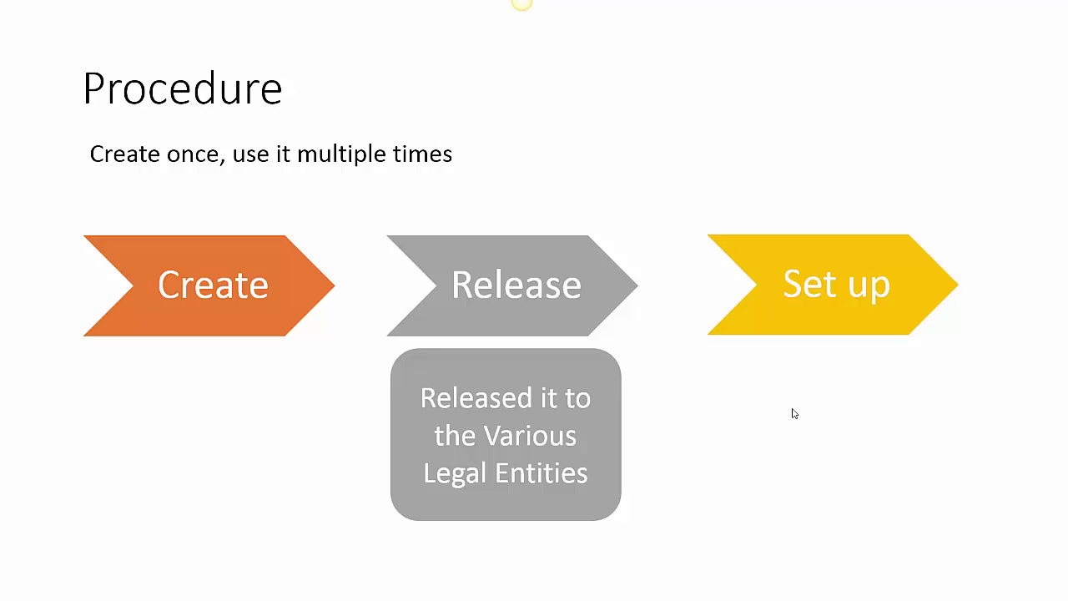
{"action": "left_click", "coordinate": [794, 412]}
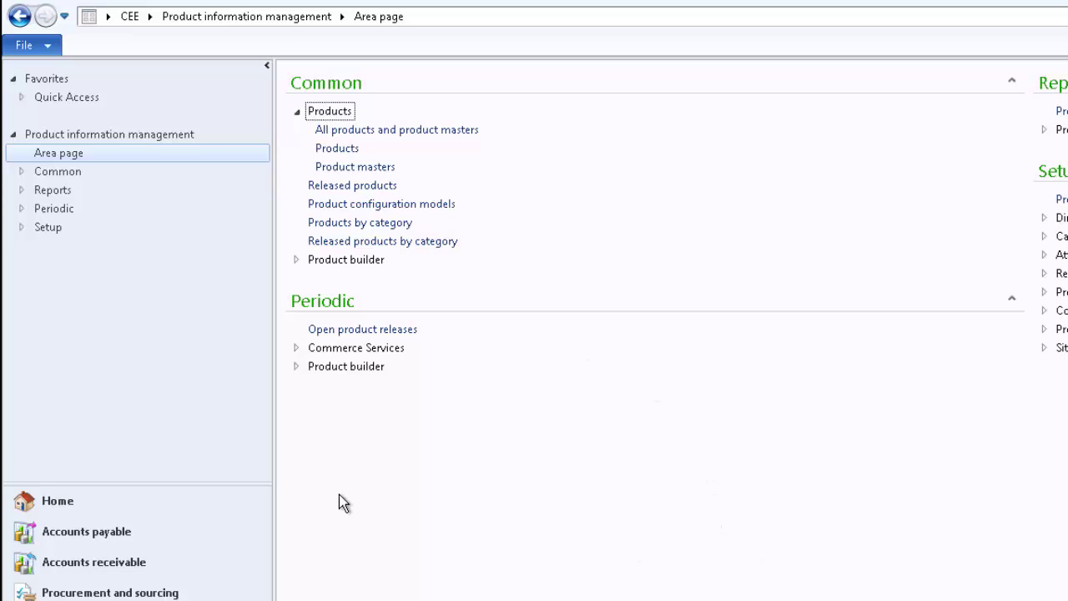
- Filter the released products in company CEE by item number Bi* and open the Bicycle-001 record
{"action": "left_click", "coordinate": [367, 185]}
{"action": "type", "text": "Bi*"}
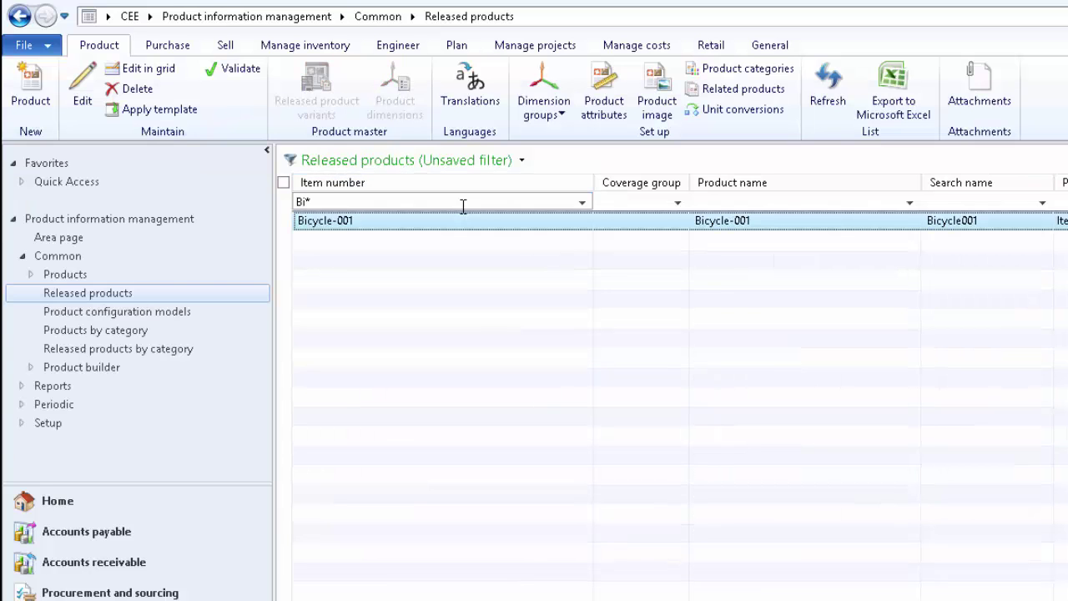
{"action": "double_click", "coordinate": [438, 222]}
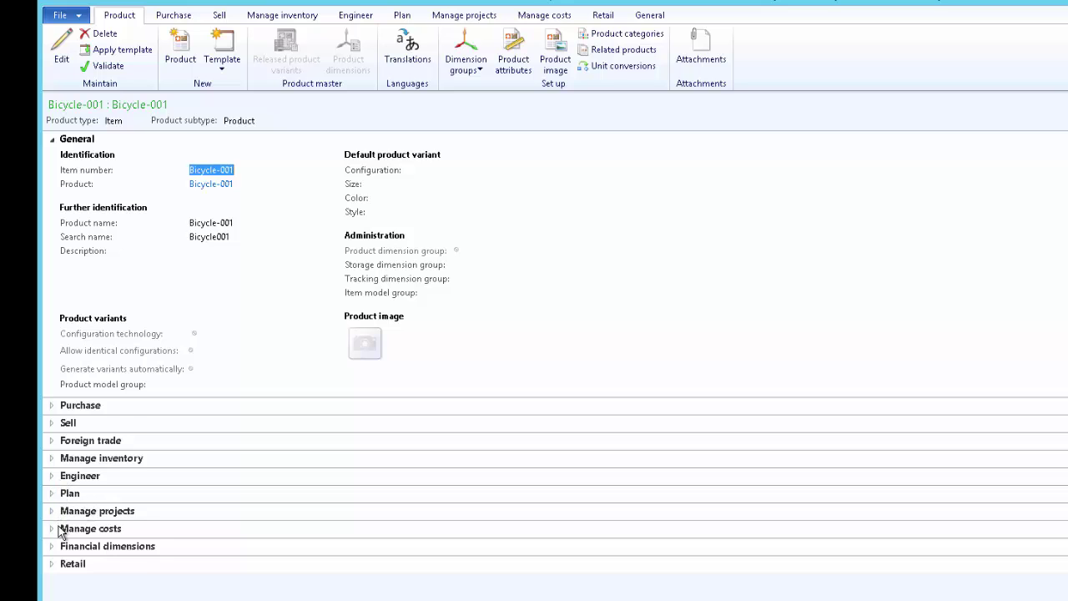
- Put the Bicycle-001 record into edit mode and set its base sales price to 100
{"action": "key", "text": "ctrl+shift+e"}
{"action": "left_click", "coordinate": [51, 458]}
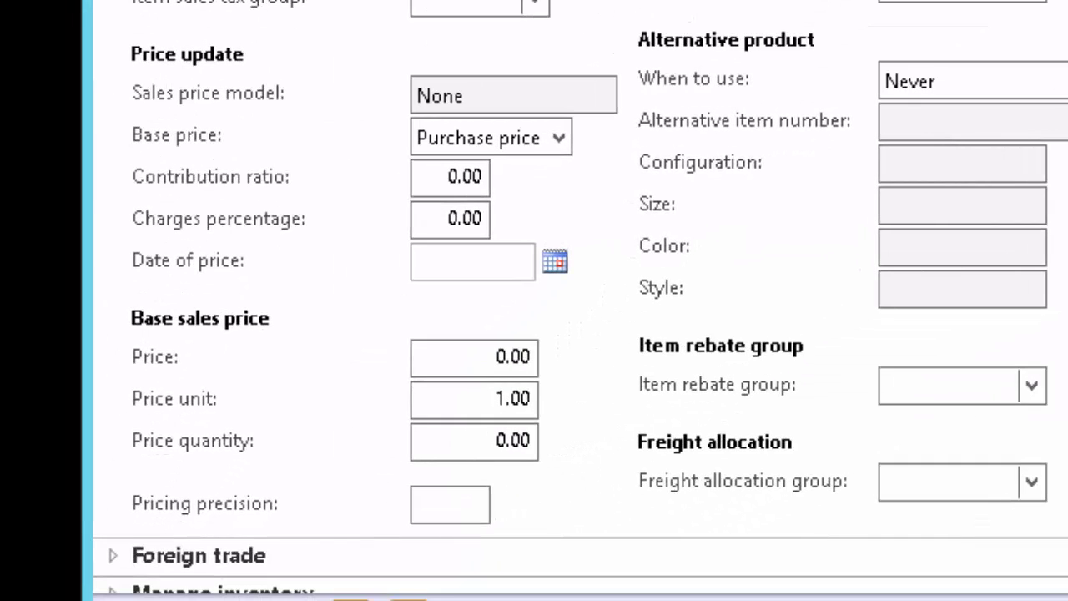
{"action": "left_click", "coordinate": [484, 356]}
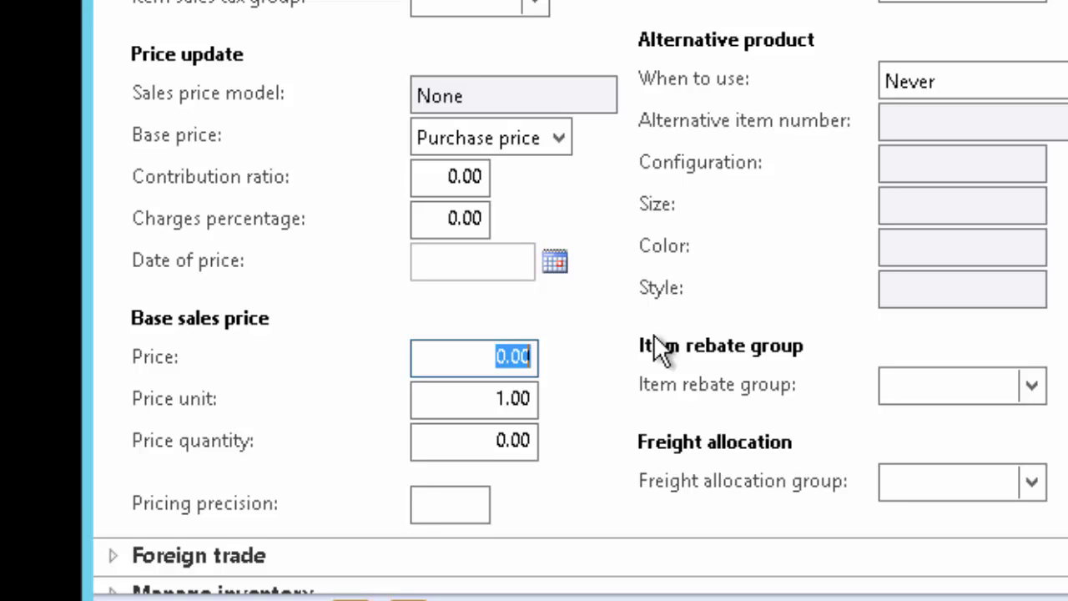
{"action": "type", "text": "100"}
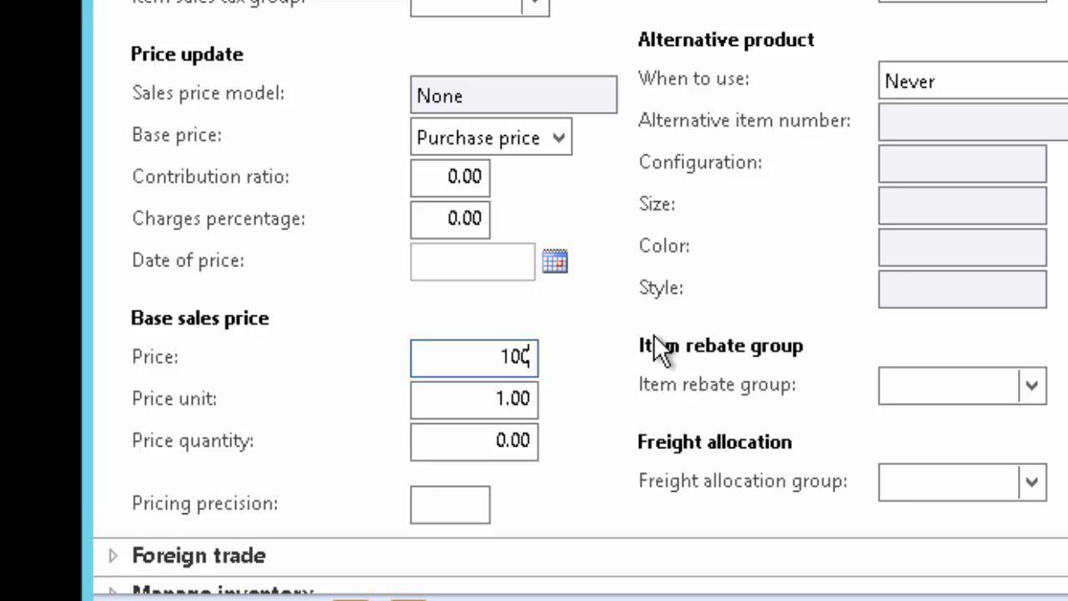
{"action": "key", "text": "Tab"}
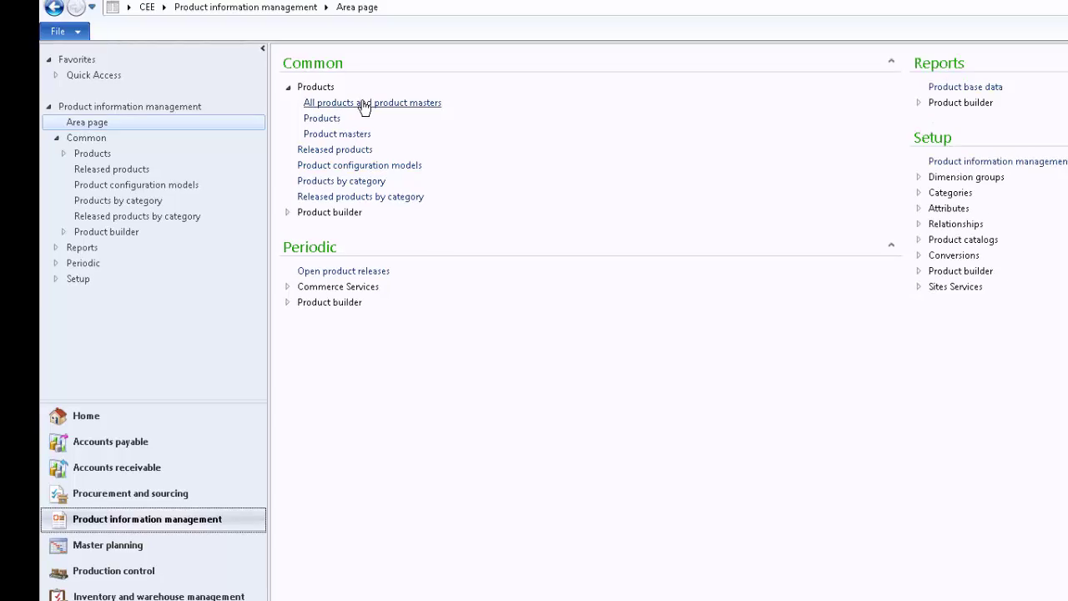
- Start a new item in the list of all products and product masters, with subtype Product master and Bicycle-002 as product number and name
{"action": "left_click", "coordinate": [365, 103]}
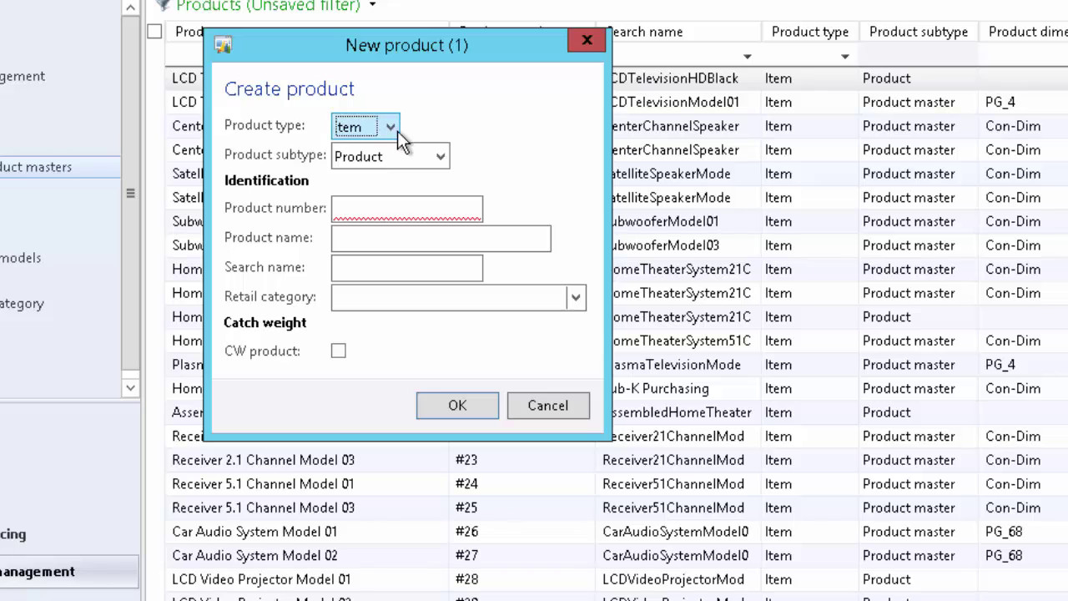
{"action": "left_click", "coordinate": [442, 159]}
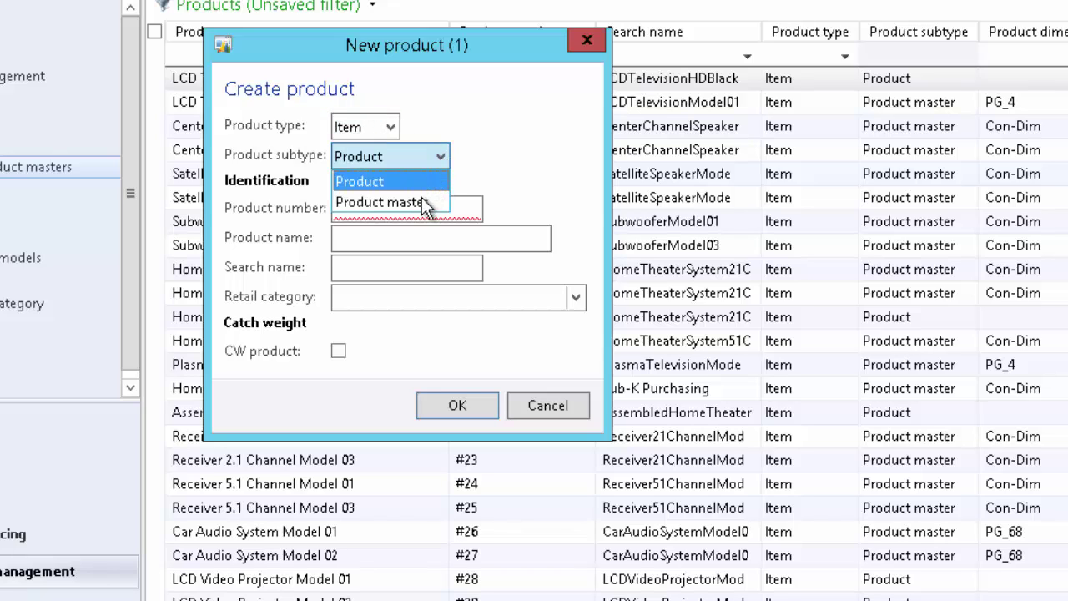
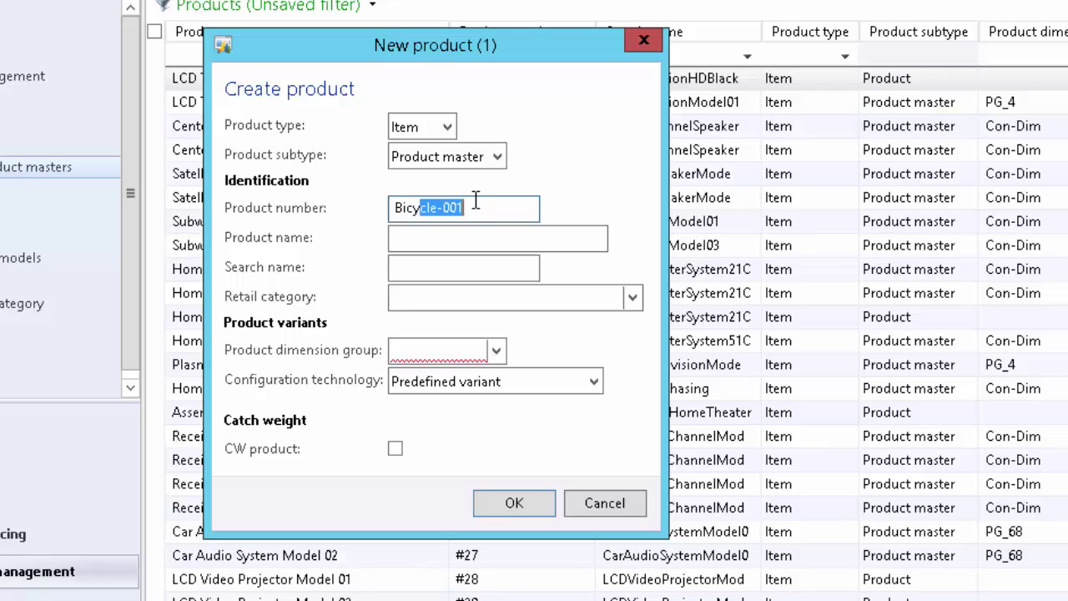
{"action": "key", "text": "Right"}
{"action": "key", "text": "BackSpace"}
{"action": "type", "text": "2"}
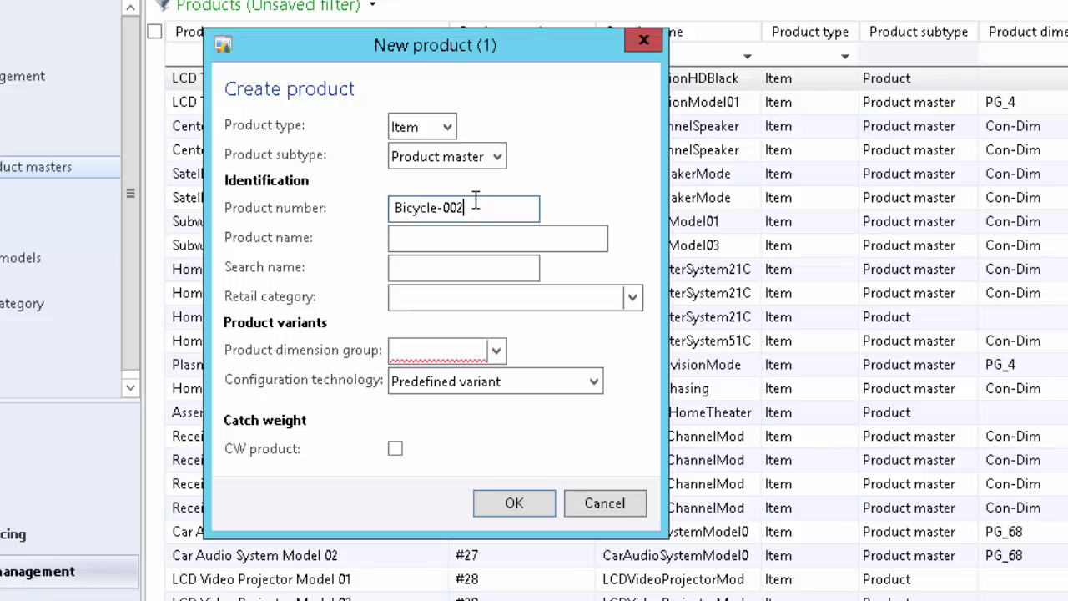
{"action": "left_click", "coordinate": [502, 248]}
{"action": "type", "text": "Bicycle-002"}
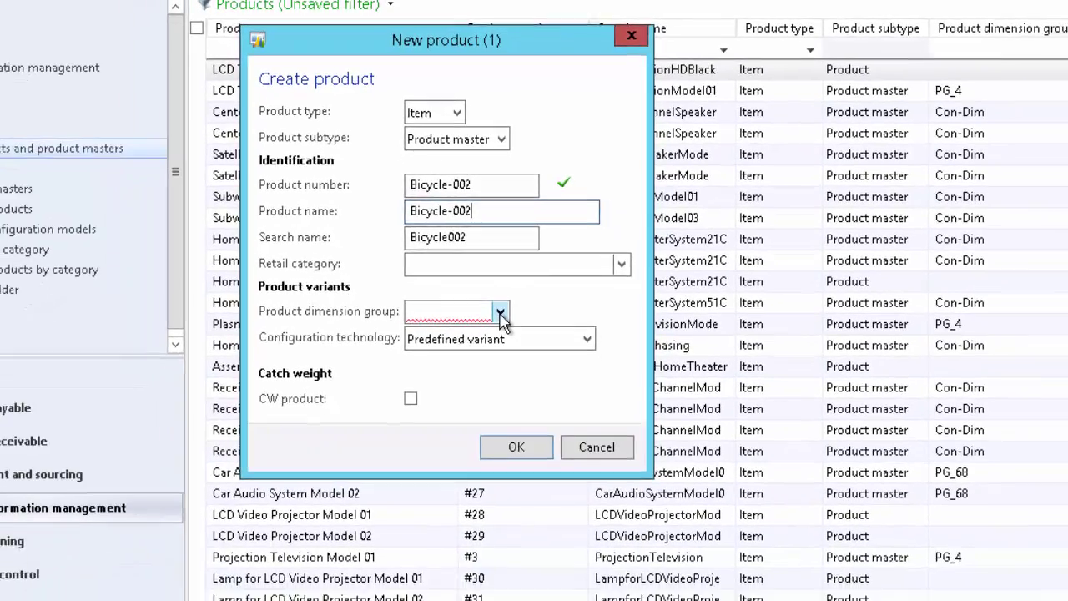
- Assign the Color-Size-Configuration product dimension group PG_4 and create the product master
{"action": "left_click", "coordinate": [499, 351]}
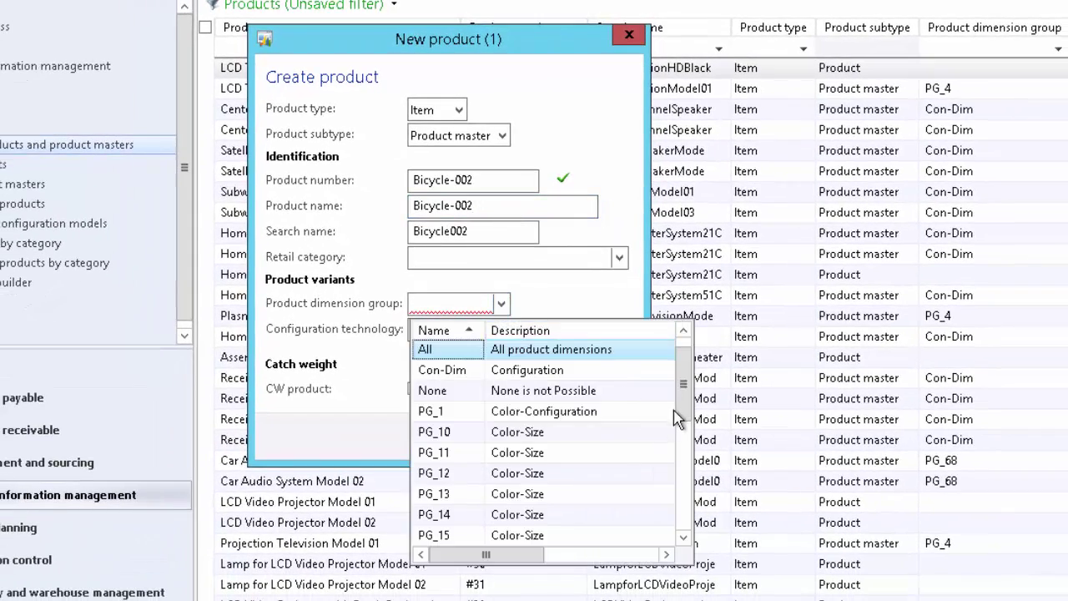
{"action": "left_click_drag", "start_coordinate": [682, 418], "coordinate": [683, 440]}
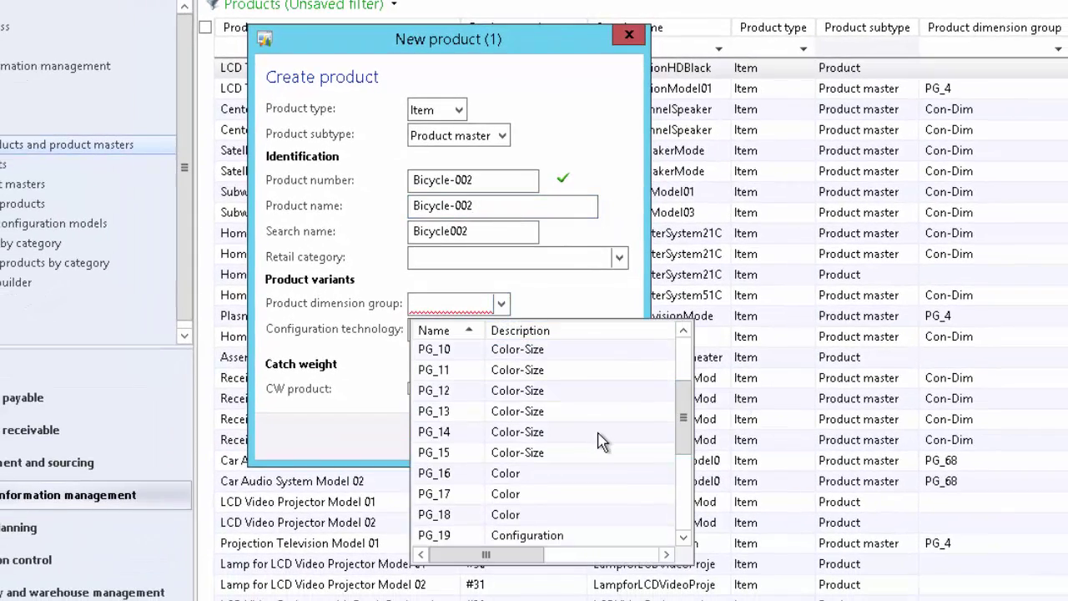
{"action": "scroll", "coordinate": [603, 443], "scroll_direction": "down", "scroll_amount": 1}
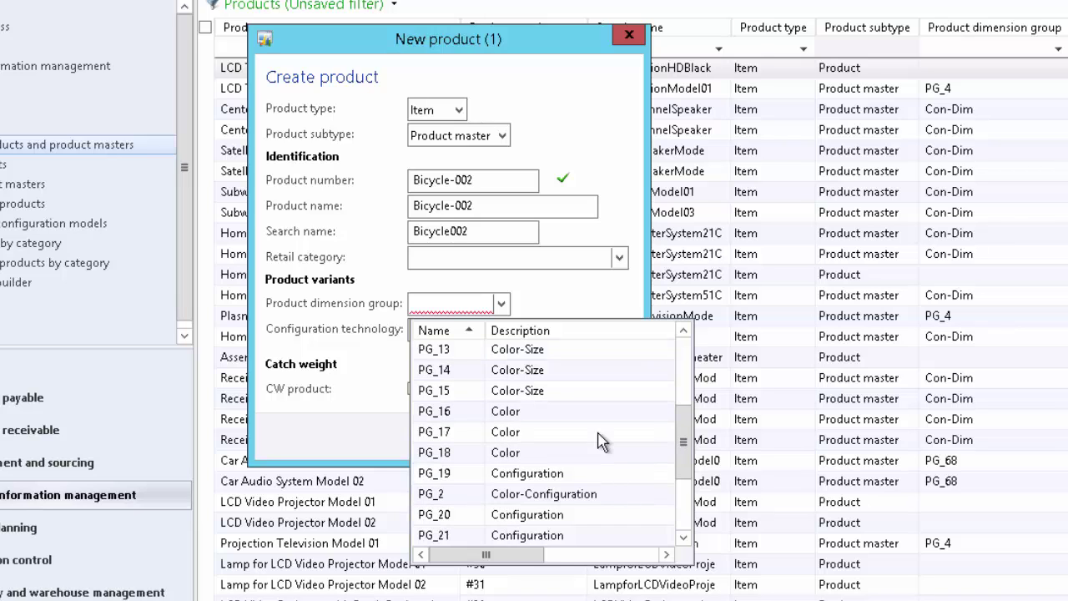
{"action": "scroll", "coordinate": [690, 474], "scroll_direction": "down", "scroll_amount": 1}
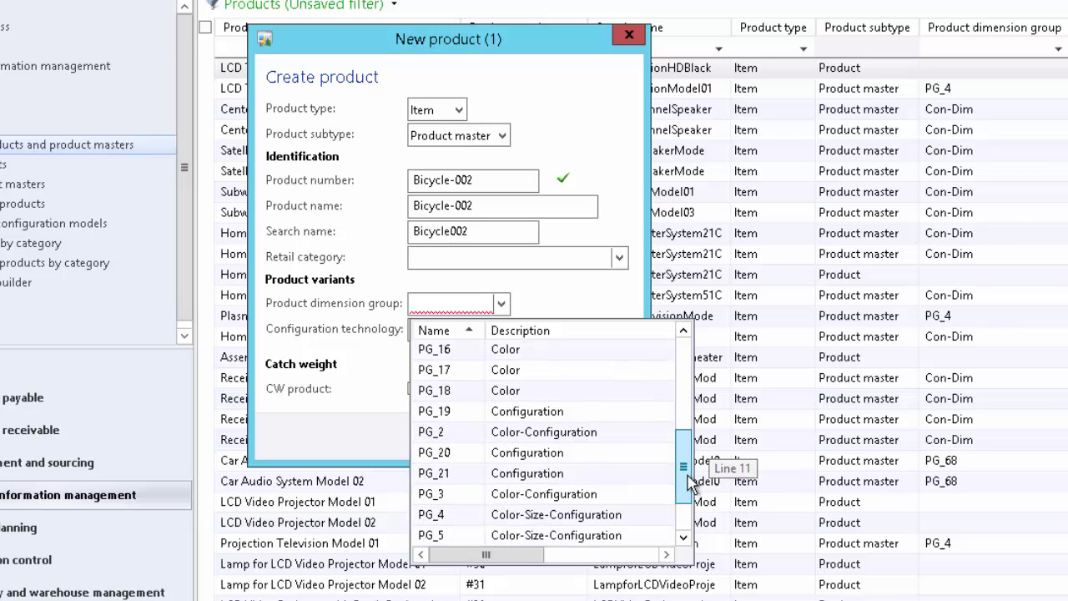
{"action": "left_click", "coordinate": [465, 514]}
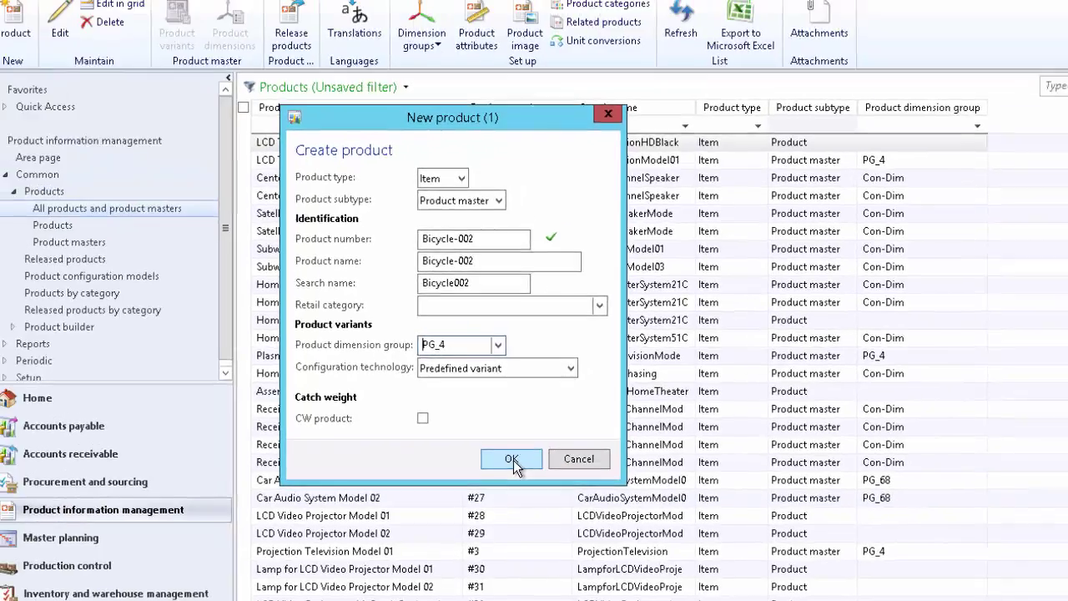
{"action": "left_click", "coordinate": [517, 435]}
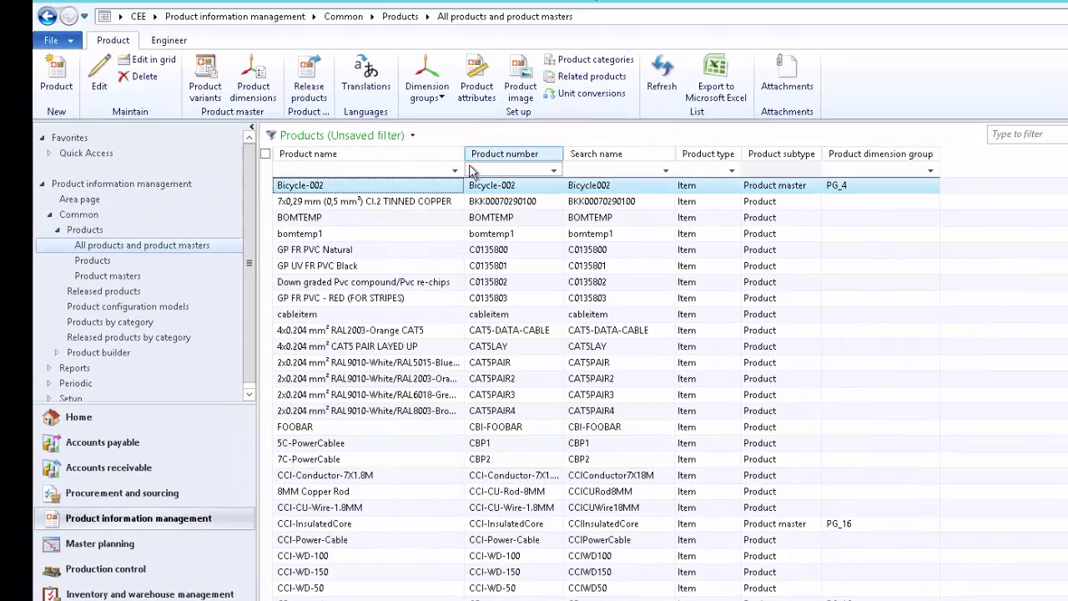
- Define the sizes S (Small), M (Medium) and L (Large) in the product dimensions of Bicycle-002
{"action": "left_click", "coordinate": [255, 85]}
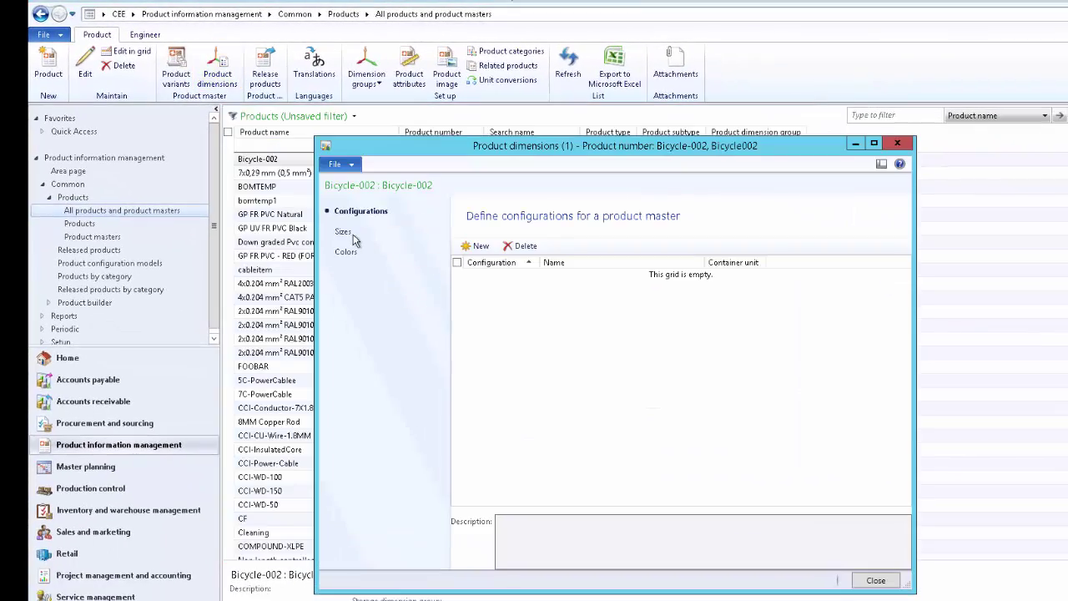
{"action": "left_click", "coordinate": [344, 232]}
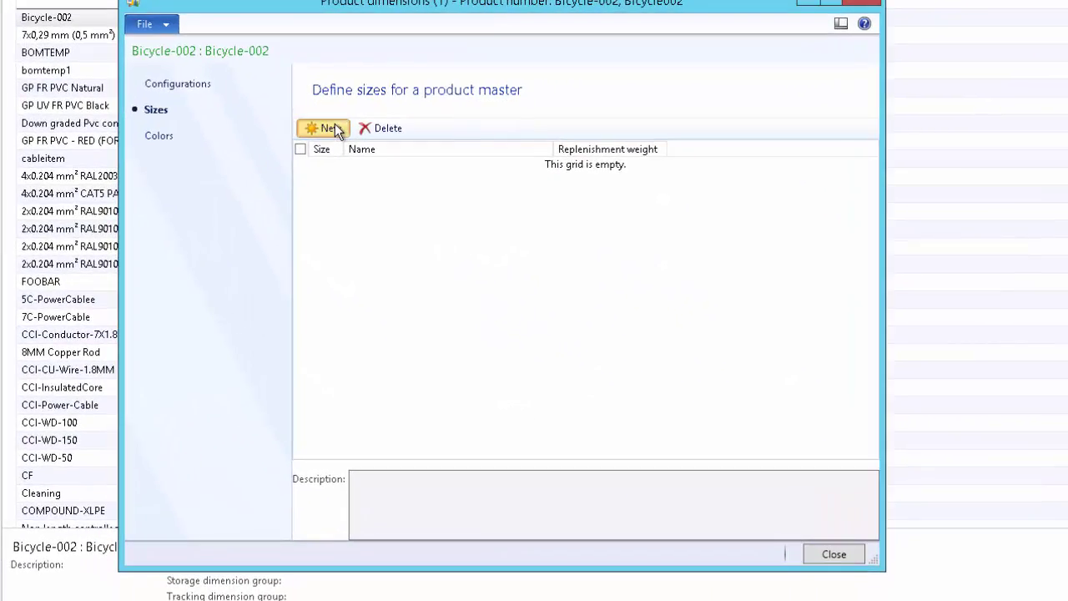
{"action": "left_click", "coordinate": [330, 128]}
{"action": "type", "text": "S"}
{"action": "key", "text": "Tab"}
{"action": "type", "text": "S"}
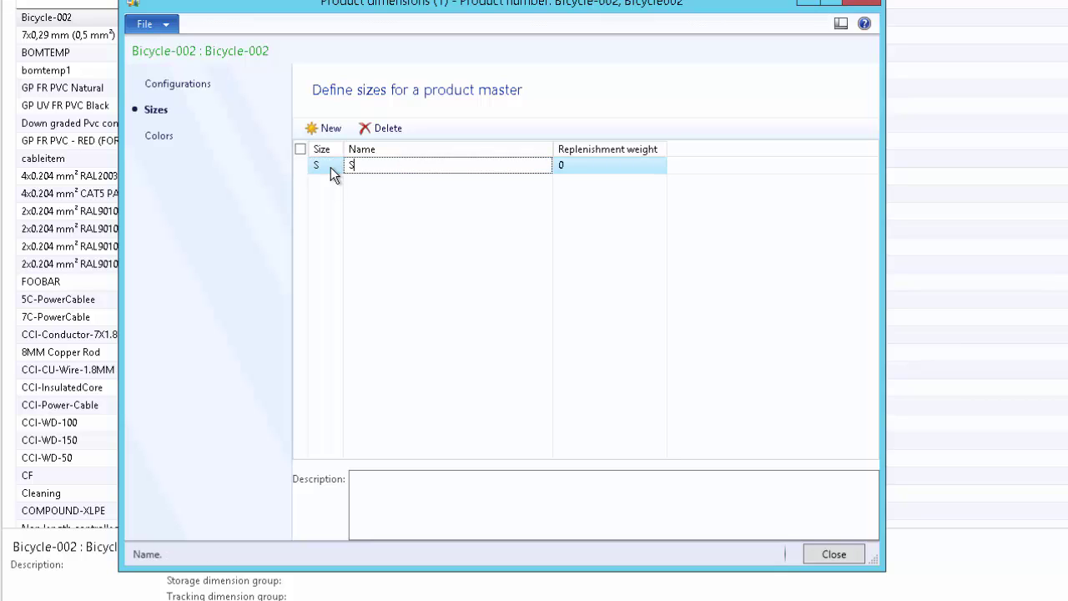
{"action": "type", "text": "mall"}
{"action": "key", "text": "ctrl+n"}
{"action": "type", "text": "M"}
{"action": "key", "text": "Tab"}
{"action": "type", "text": "Medium"}
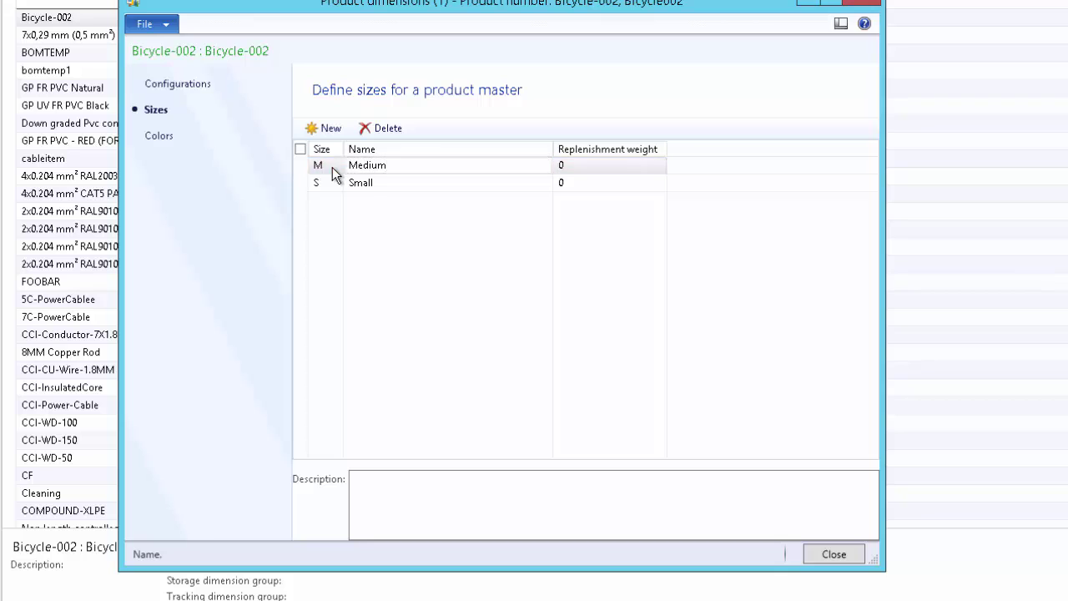
{"action": "key", "text": "ctrl+n"}
{"action": "type", "text": "L"}
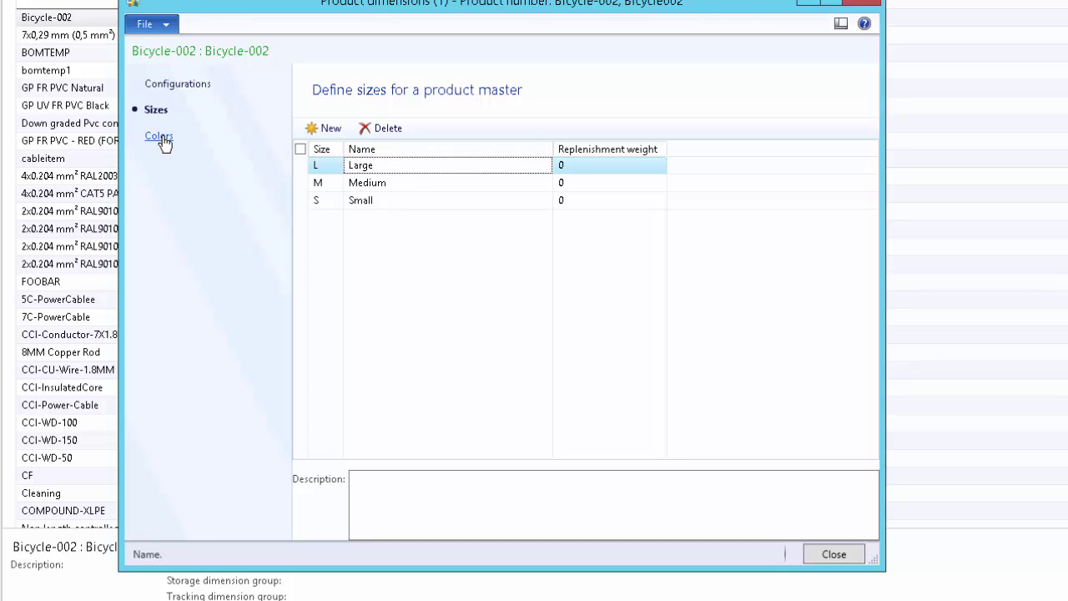
- Define the colors Blue, Yellow and Orange for the Bicycle-002 product master
{"action": "left_click", "coordinate": [161, 136]}
{"action": "left_click", "coordinate": [333, 128]}
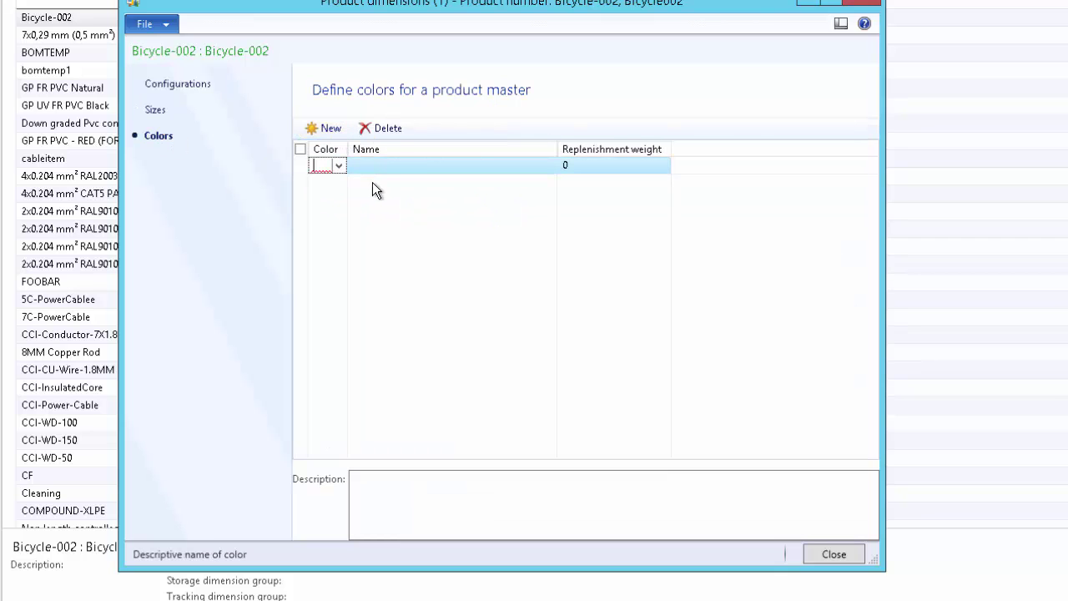
{"action": "type", "text": "Black"}
{"action": "key", "text": "ctrl+n"}
{"action": "type", "text": "Yellow"}
{"action": "key", "text": "ctrl+n"}
{"action": "type", "text": "Orange"}
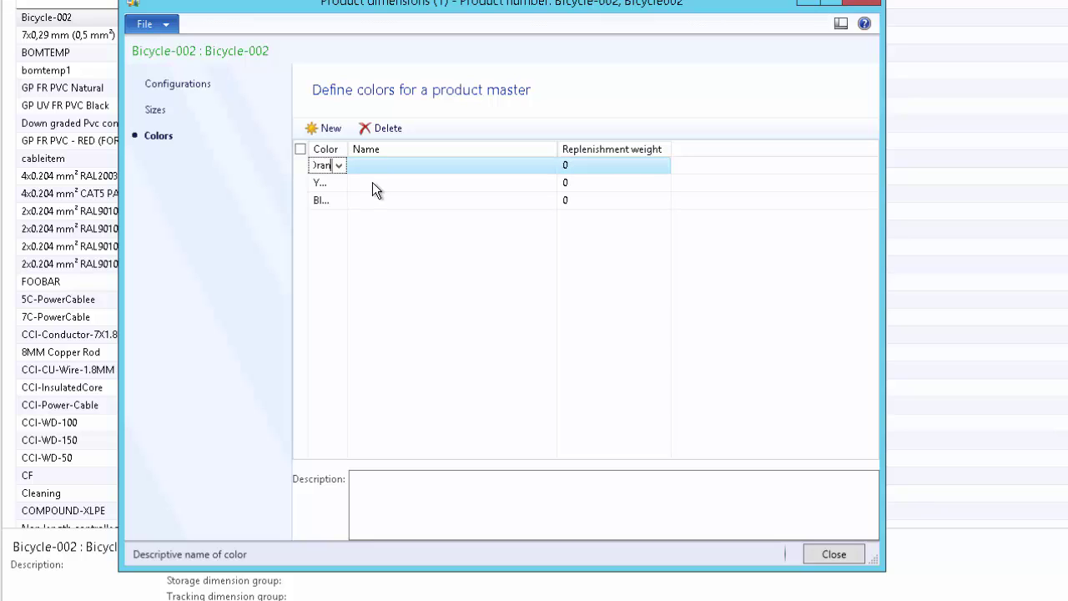
- Add configuration C1 with the name Configuration C1 to Bicycle-002 and close the product dimensions
{"action": "left_click", "coordinate": [178, 83]}
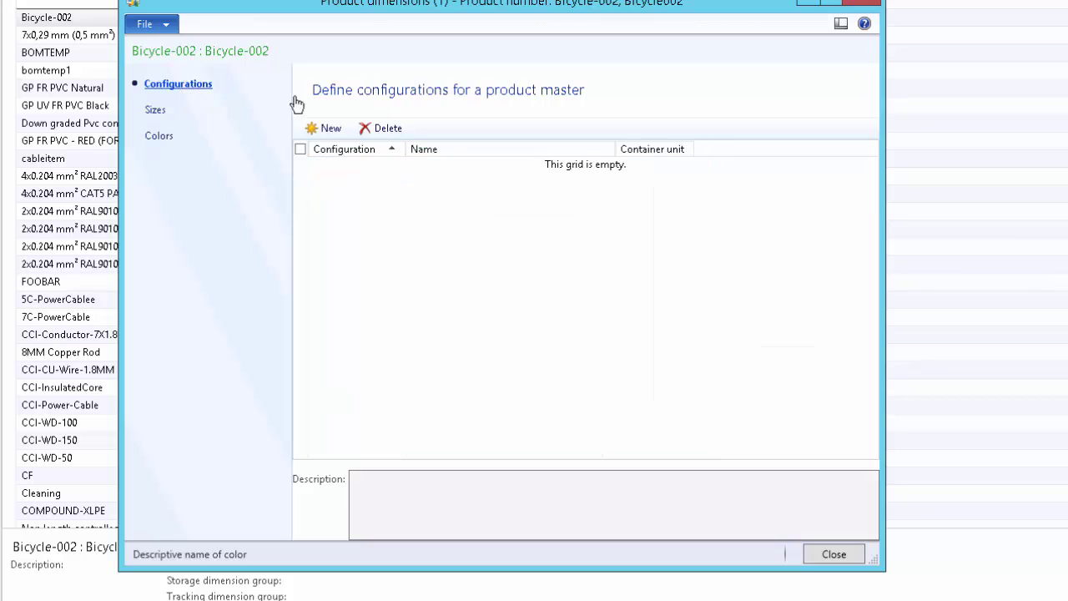
{"action": "left_click", "coordinate": [333, 127]}
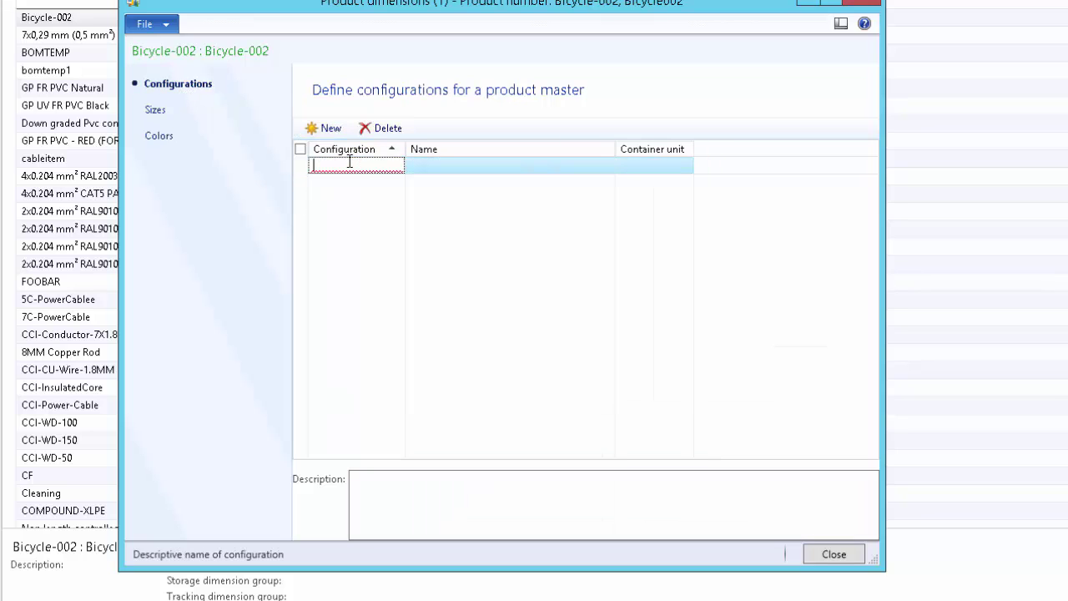
{"action": "type", "text": "C1"}
{"action": "key", "text": "Tab"}
{"action": "type", "text": "Configuration C1"}
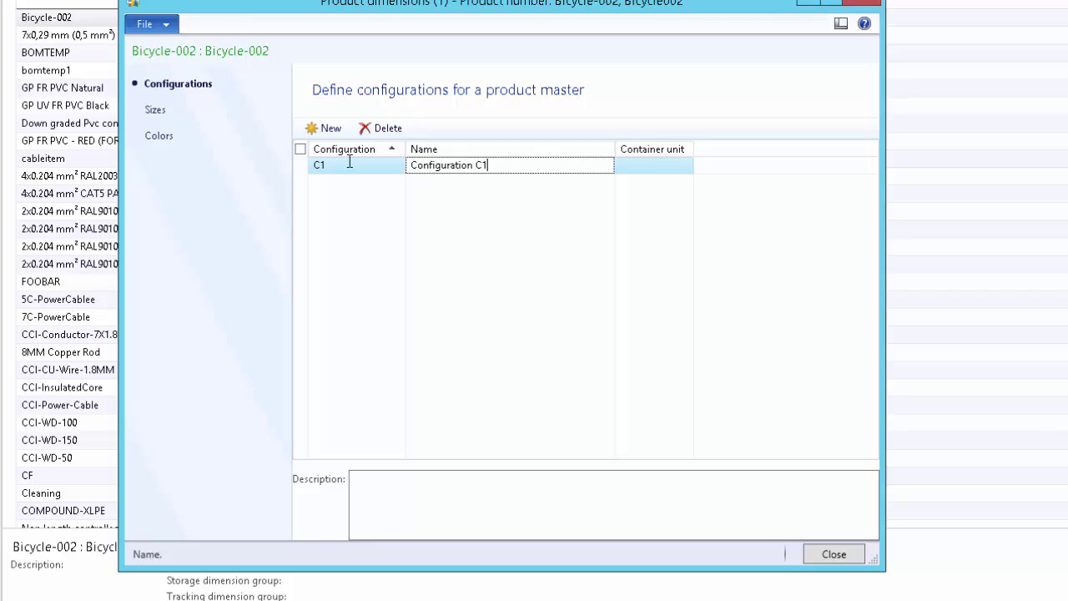
{"action": "left_click", "coordinate": [834, 554]}
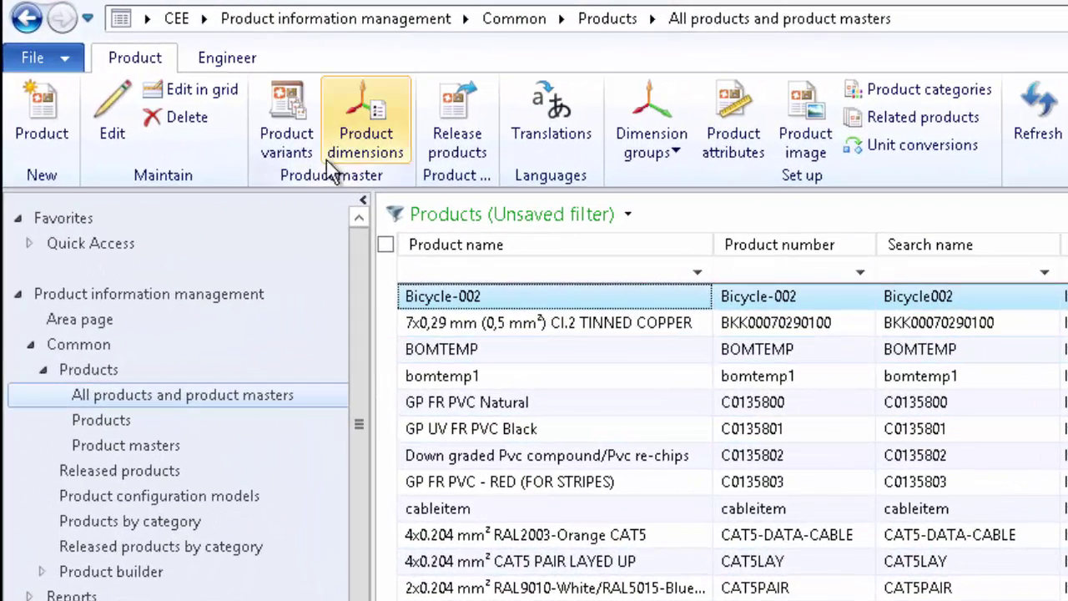
- Create all suggested product variants for Bicycle-002 and close the product variants form
{"action": "left_click", "coordinate": [203, 88]}
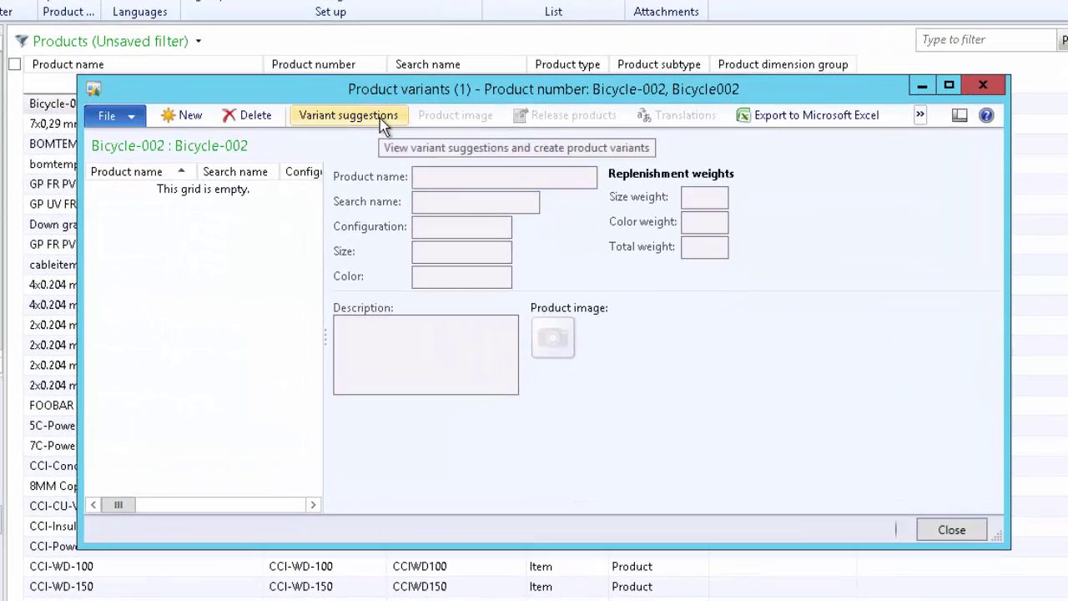
{"action": "left_click", "coordinate": [382, 120]}
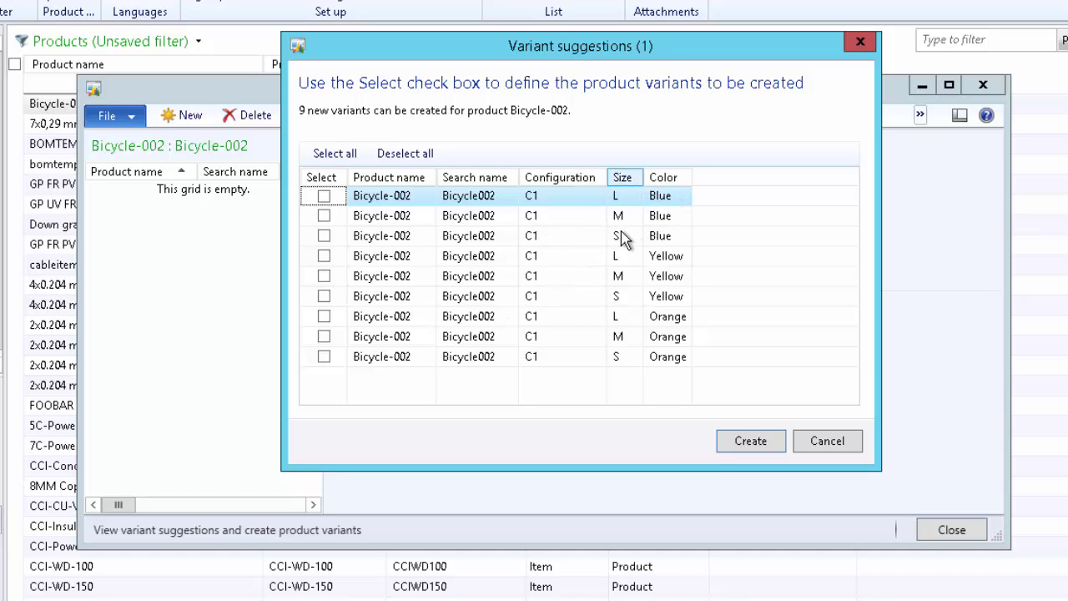
{"action": "left_click", "coordinate": [336, 159]}
{"action": "left_click", "coordinate": [746, 443]}
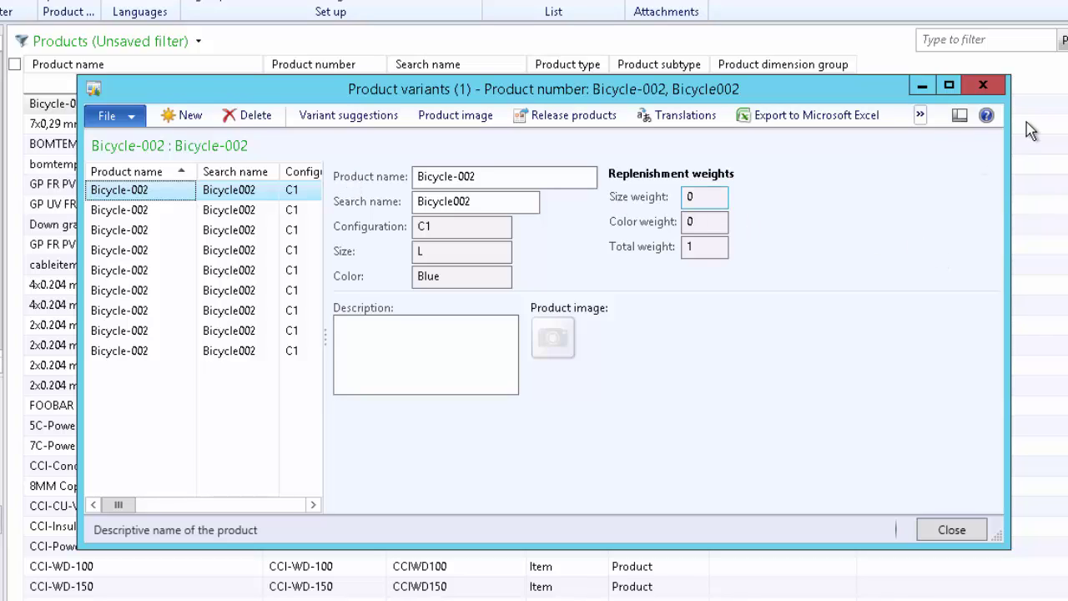
{"action": "left_click", "coordinate": [985, 87]}
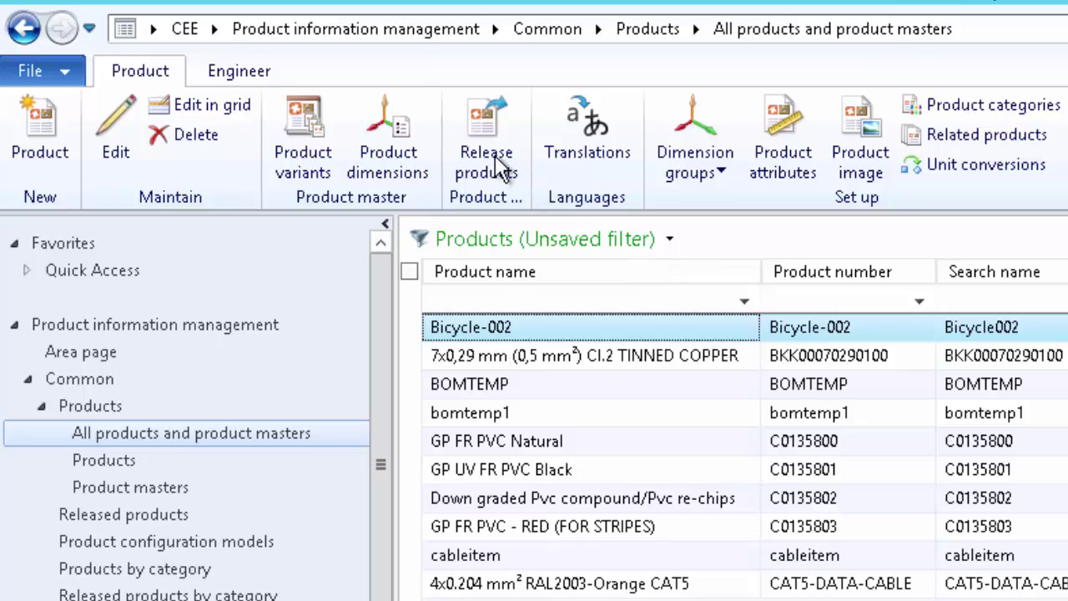
- Start a product release for Bicycle-002, keeping only the variants L Blue, L Yellow, M Orange and S Yellow selected
{"action": "left_click", "coordinate": [498, 167]}
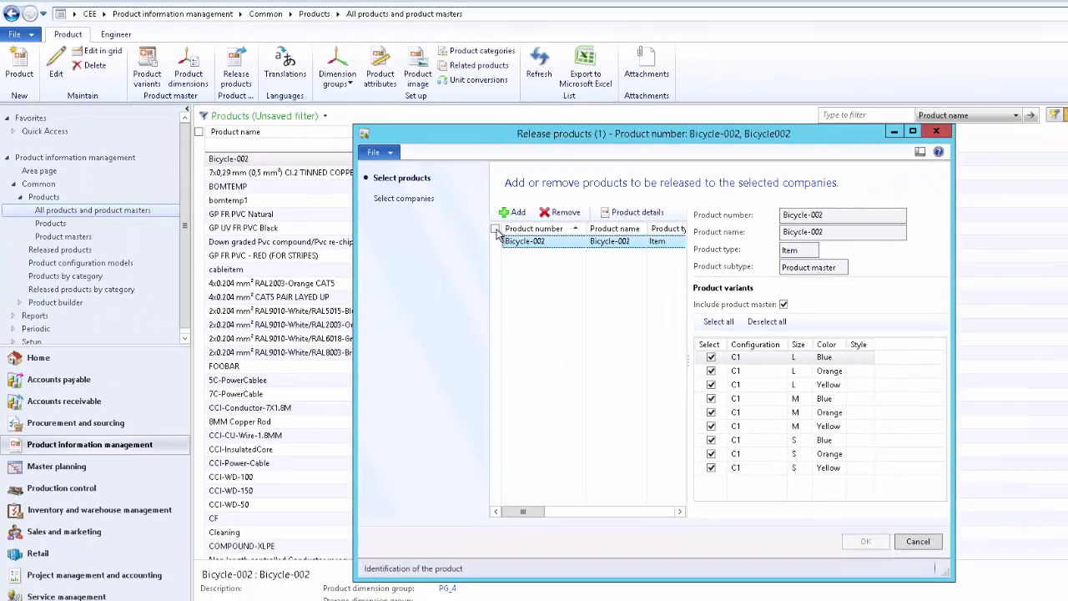
{"action": "left_click", "coordinate": [496, 231]}
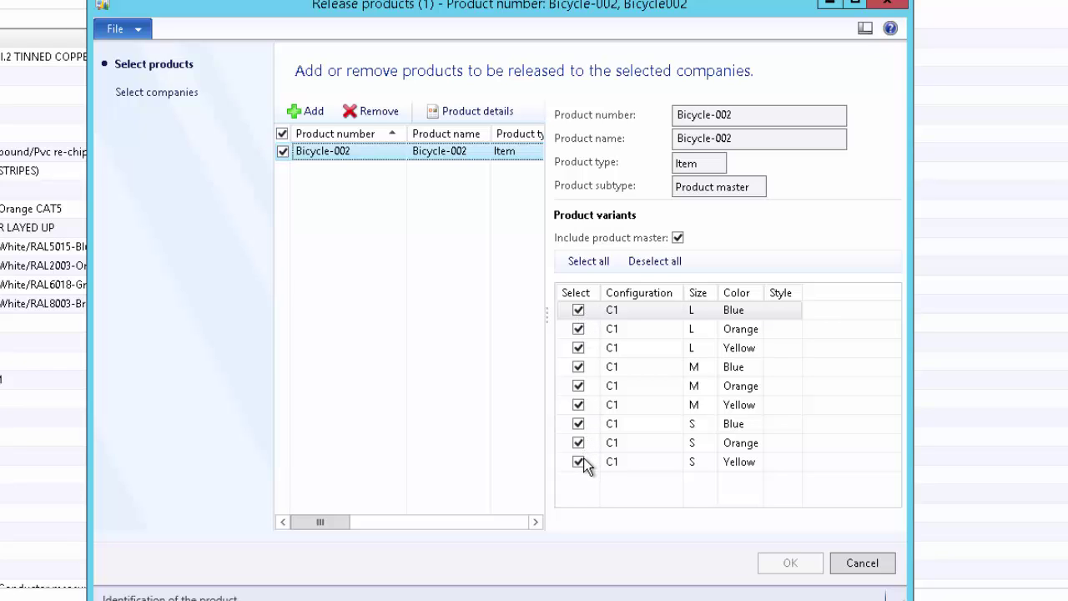
{"action": "left_click", "coordinate": [579, 443]}
{"action": "left_click", "coordinate": [579, 423]}
{"action": "left_click", "coordinate": [578, 405]}
{"action": "left_click", "coordinate": [578, 385]}
{"action": "left_click", "coordinate": [579, 367]}
{"action": "left_click", "coordinate": [579, 347]}
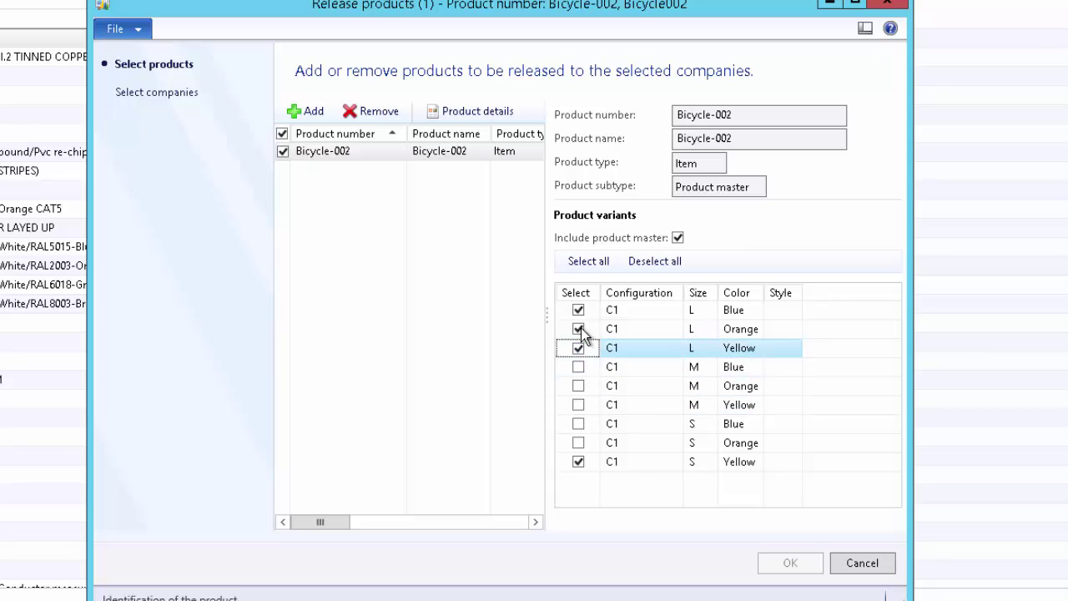
{"action": "left_click", "coordinate": [578, 329]}
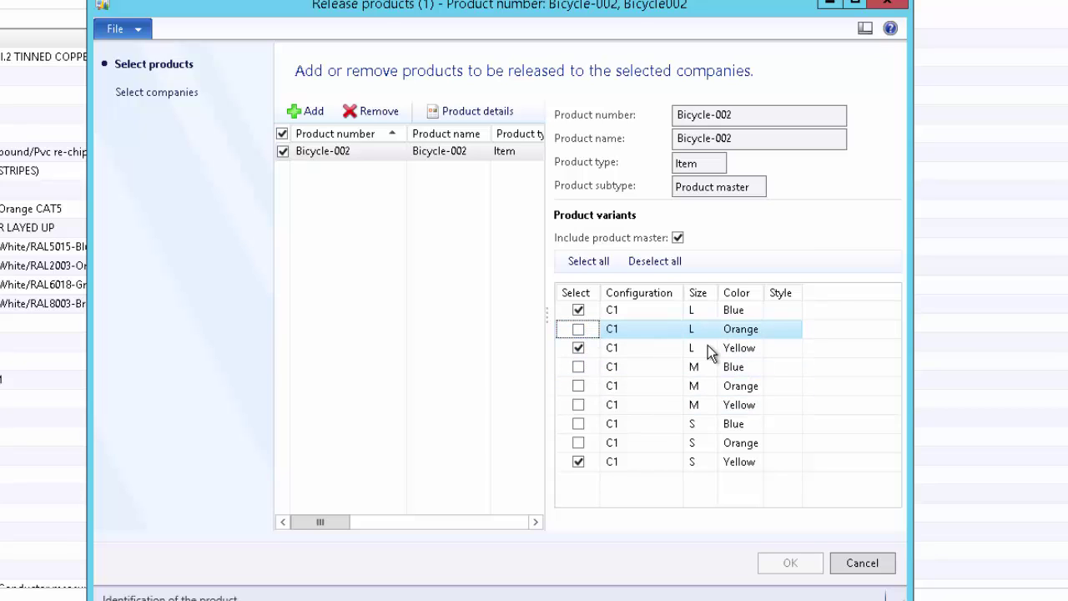
{"action": "left_click", "coordinate": [579, 388]}
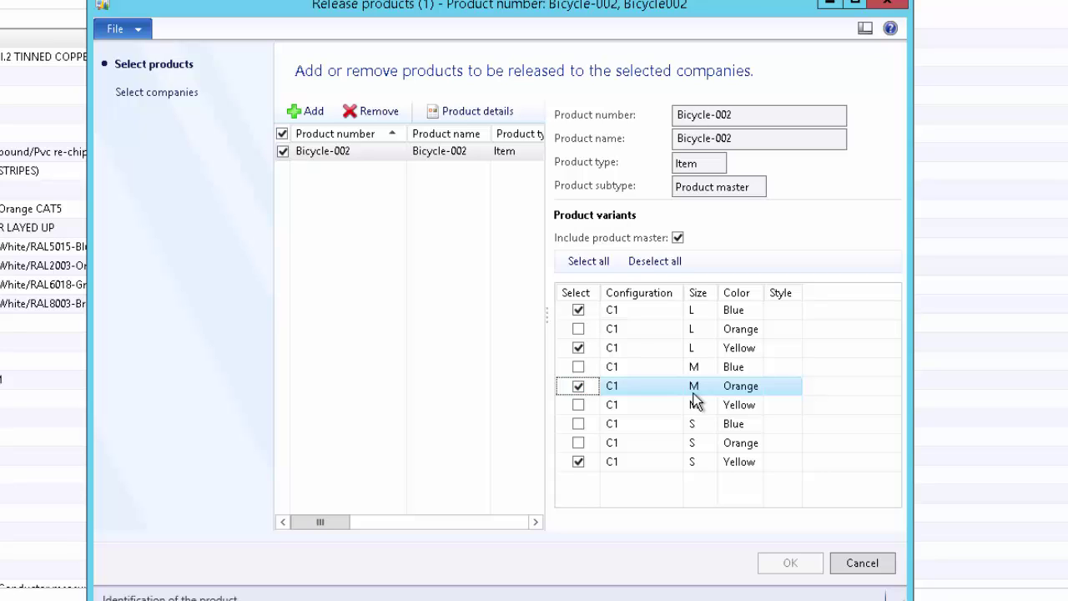
- Select company cee as the release target and run the product release session
{"action": "left_click", "coordinate": [150, 92]}
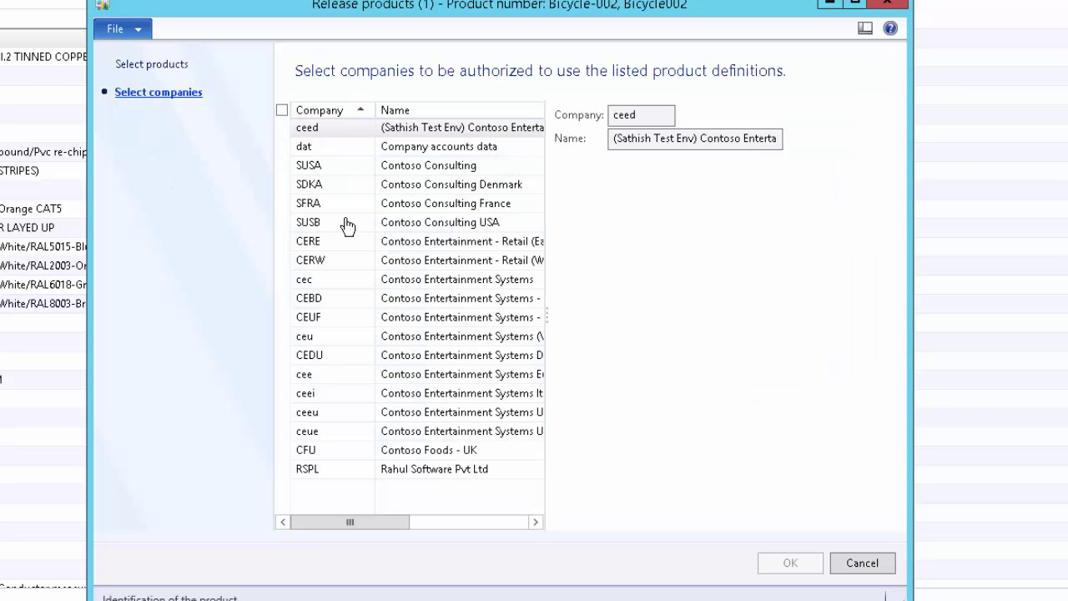
{"action": "left_click", "coordinate": [283, 375]}
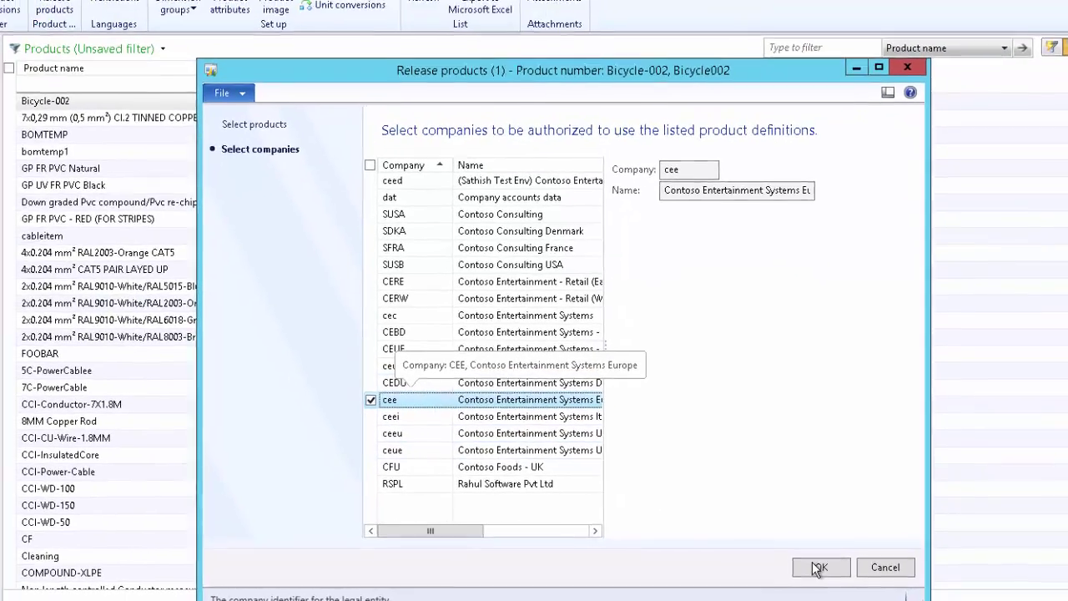
{"action": "left_click", "coordinate": [790, 563]}
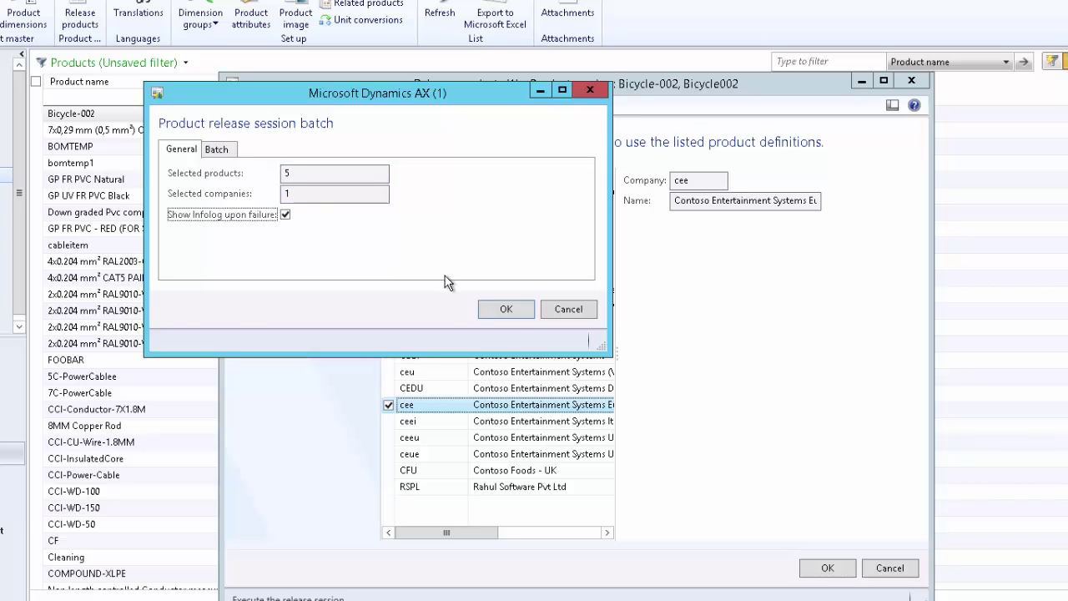
{"action": "left_click", "coordinate": [506, 309]}
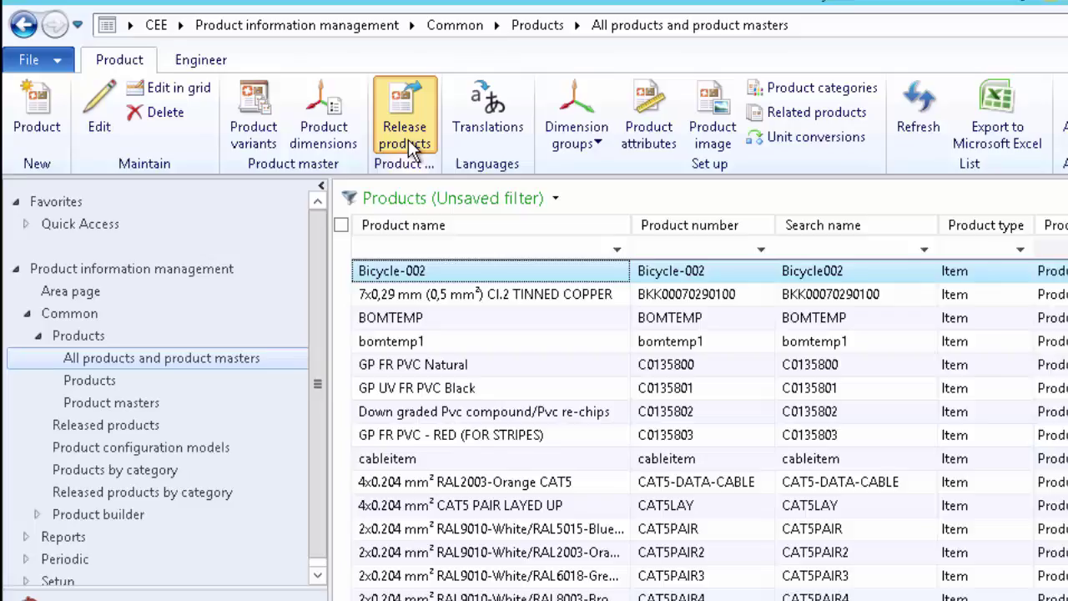
- Start another product release for Bicycle-002, keeping only the variants L Orange, M Blue, M Yellow and S Blue selected
{"action": "left_click", "coordinate": [408, 133]}
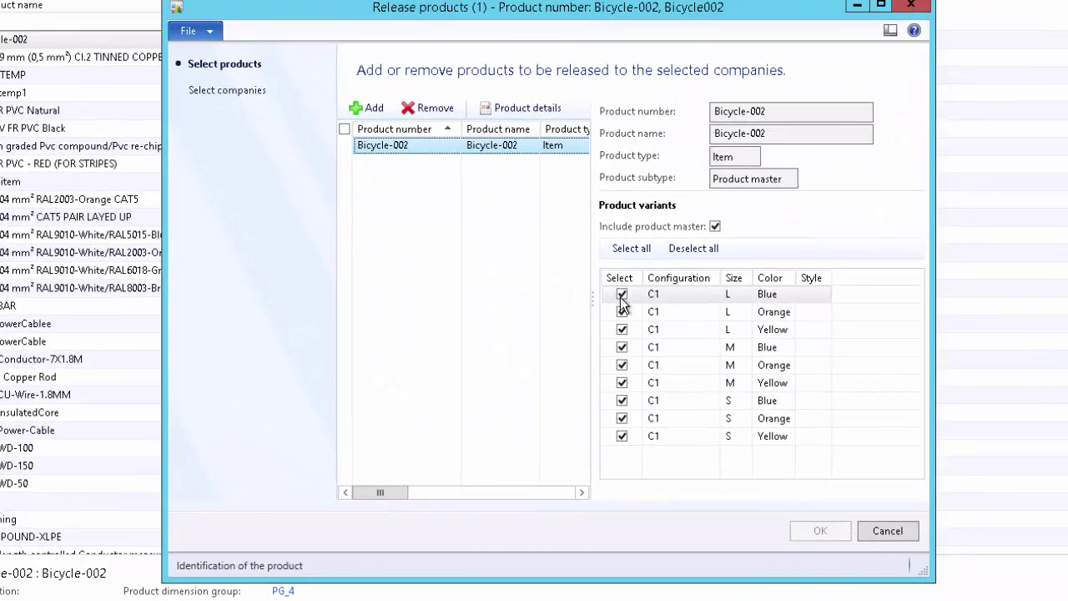
{"action": "left_click", "coordinate": [622, 418]}
{"action": "left_click", "coordinate": [622, 436]}
{"action": "left_click", "coordinate": [622, 365]}
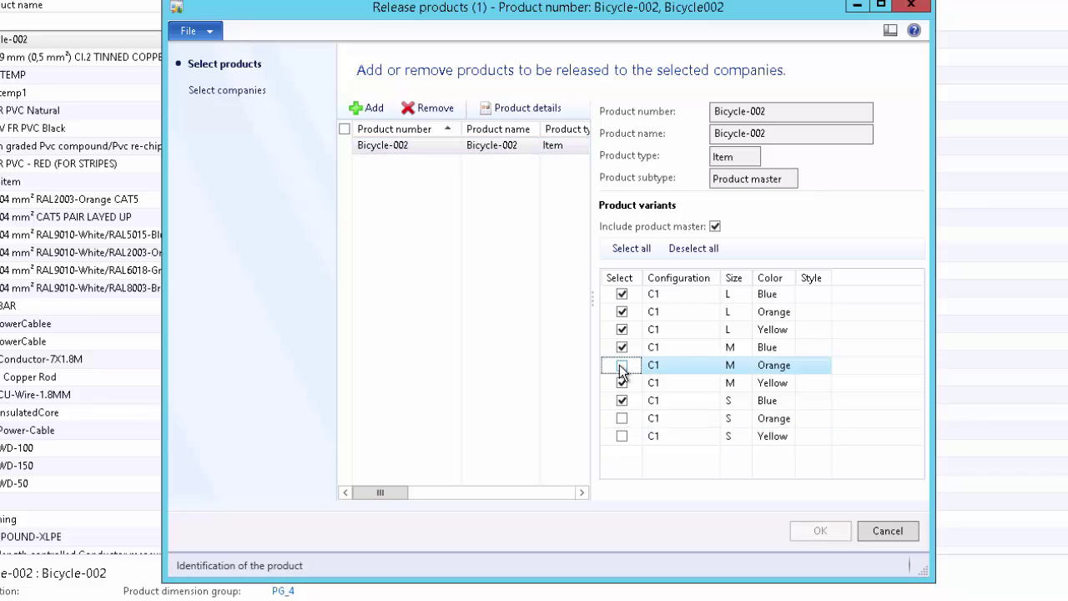
{"action": "left_click", "coordinate": [622, 329]}
{"action": "left_click", "coordinate": [621, 294]}
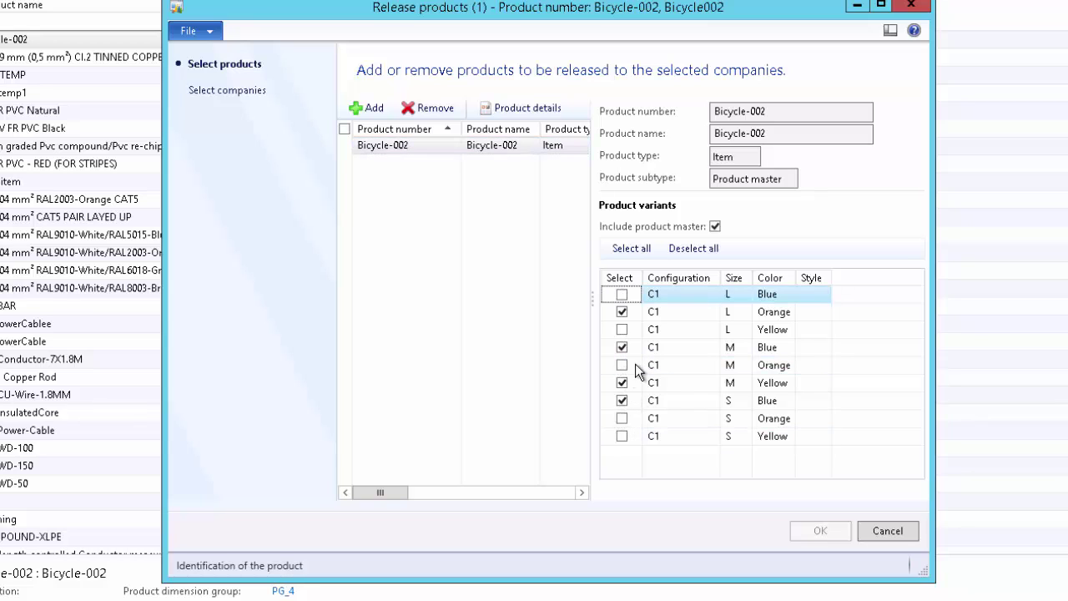
- Select company SUSB as the release target for Bicycle-002 and run the product release session
{"action": "left_click", "coordinate": [227, 94]}
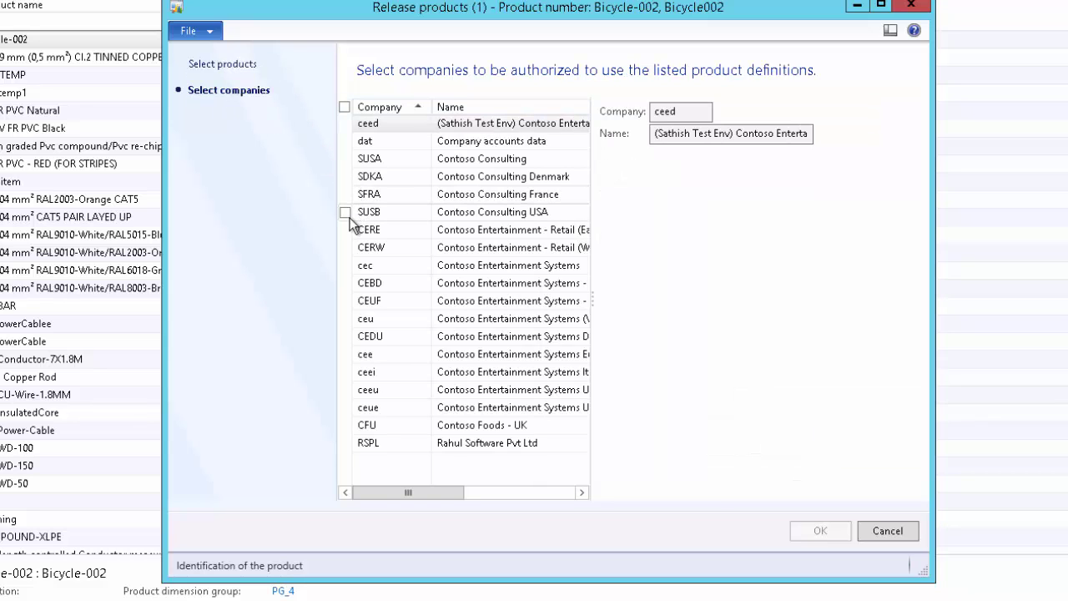
{"action": "left_click", "coordinate": [345, 212]}
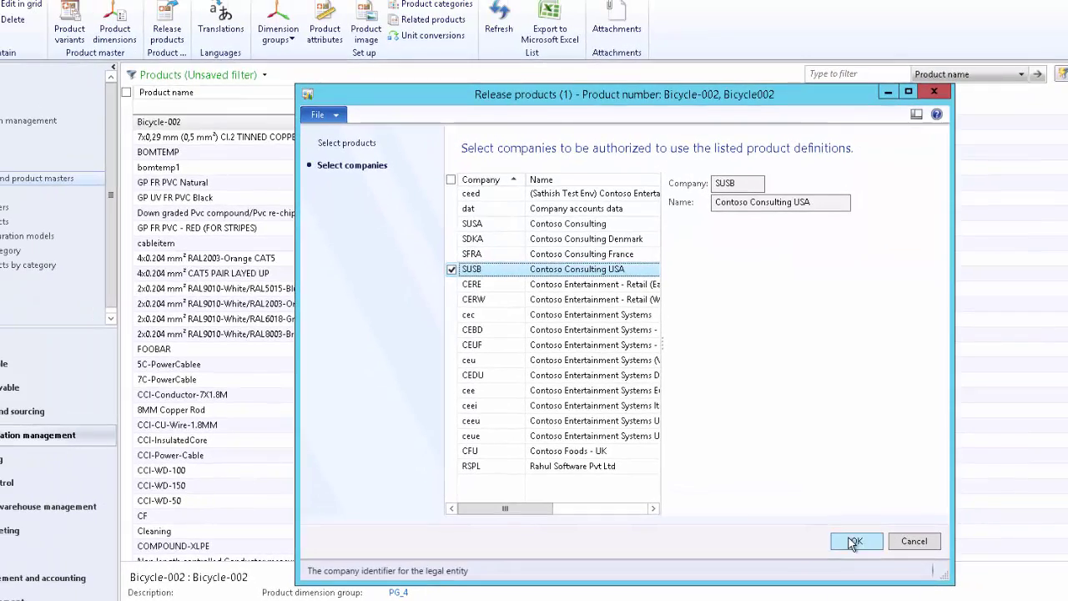
{"action": "left_click", "coordinate": [845, 538]}
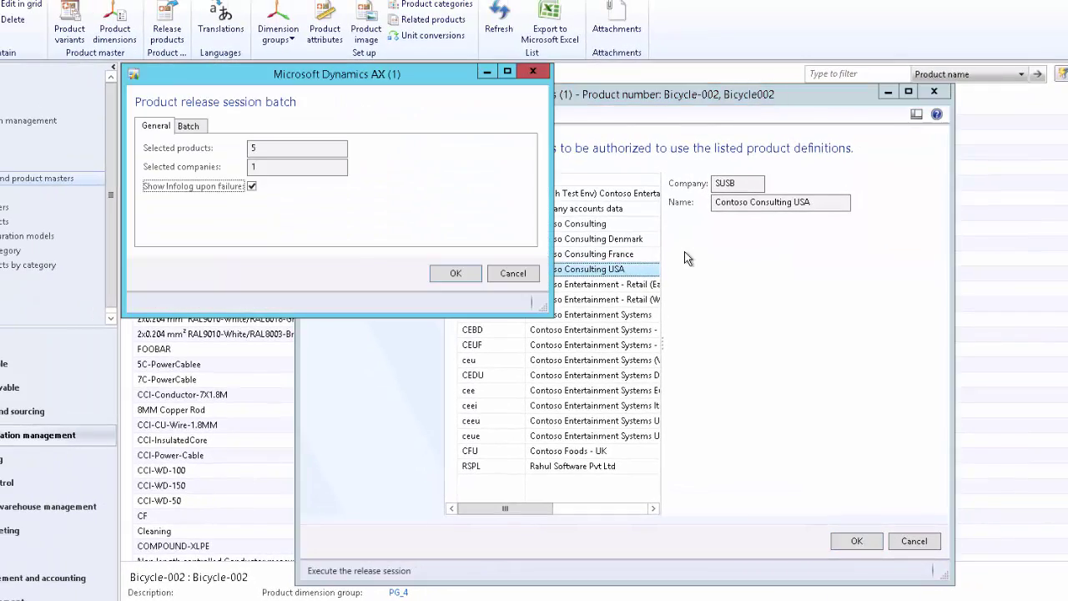
{"action": "left_click", "coordinate": [455, 271]}
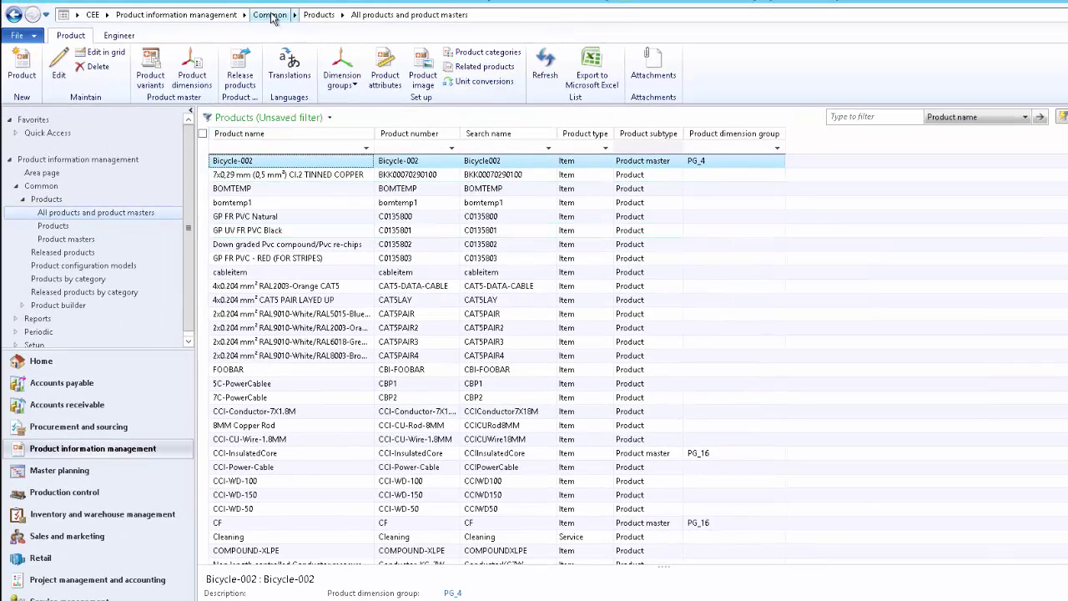
- Open the released products list of Product information management and filter the item numbers by Bi*
{"action": "left_click", "coordinate": [222, 16]}
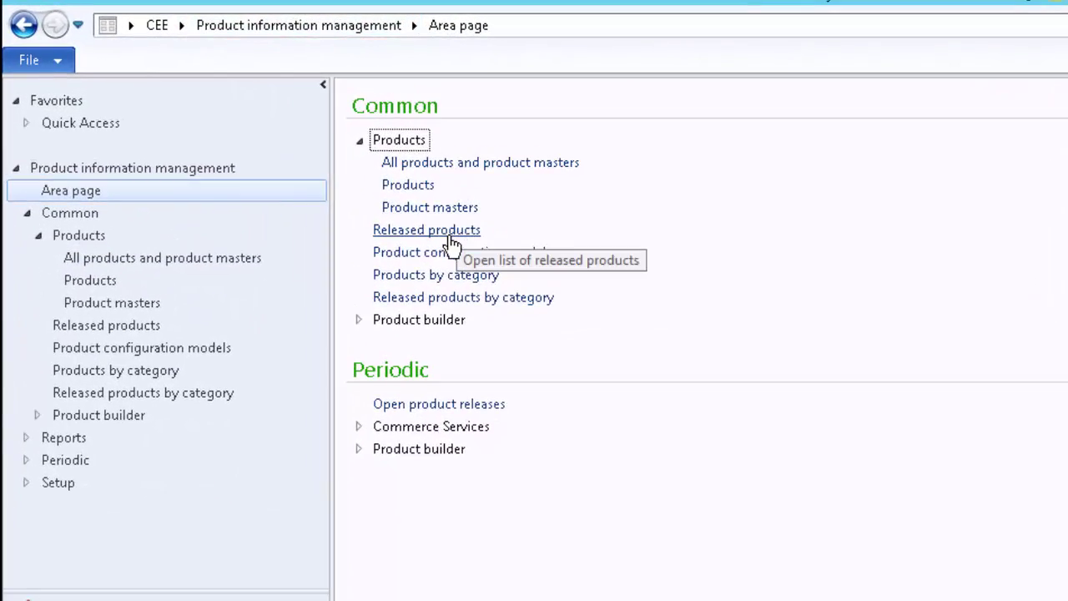
{"action": "left_click", "coordinate": [451, 232]}
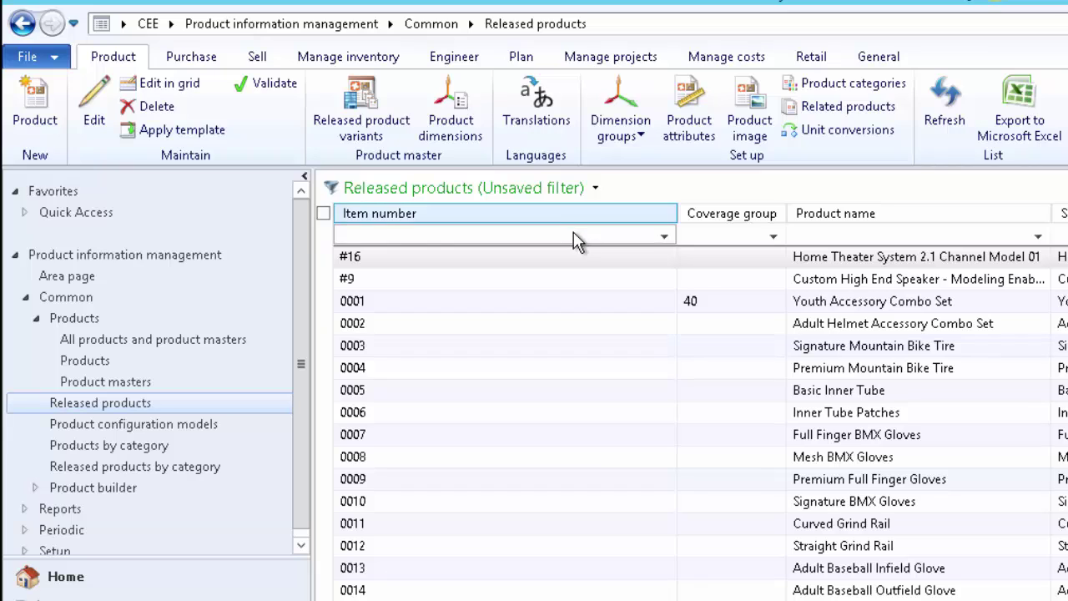
{"action": "left_click", "coordinate": [574, 237]}
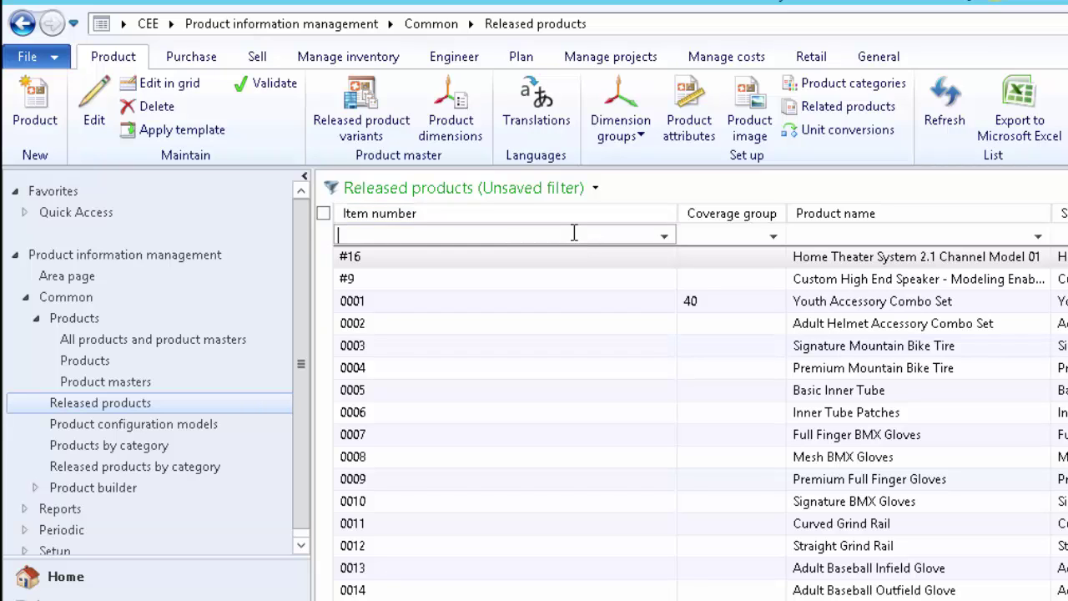
{"action": "type", "text": "Bi"}
{"action": "key", "text": "Return"}
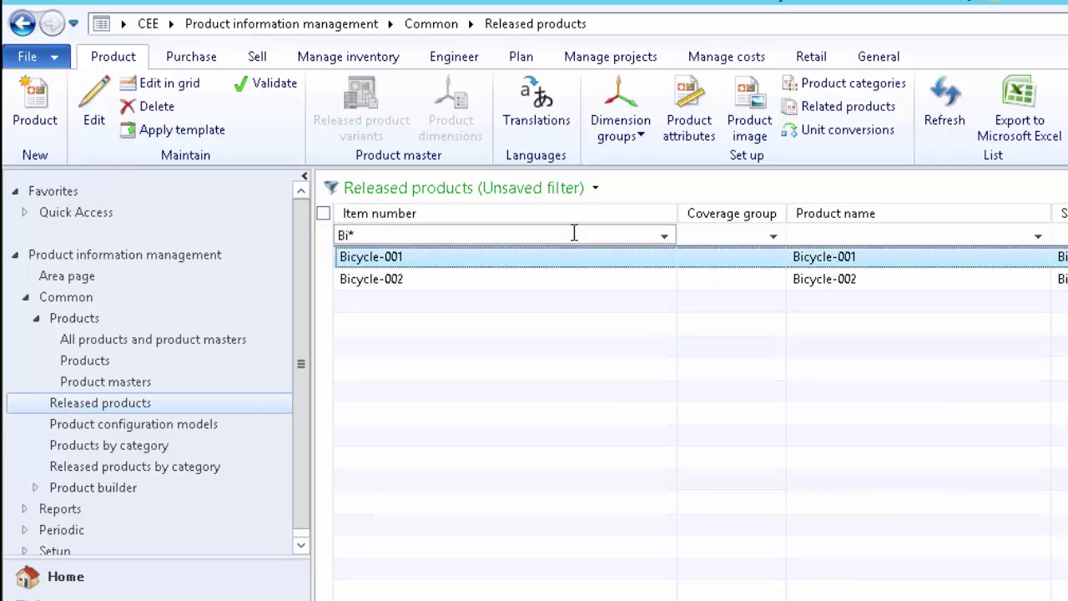
- Examine the released product variants of Bicycle-002 in company CEE and close the form
{"action": "left_click", "coordinate": [482, 292]}
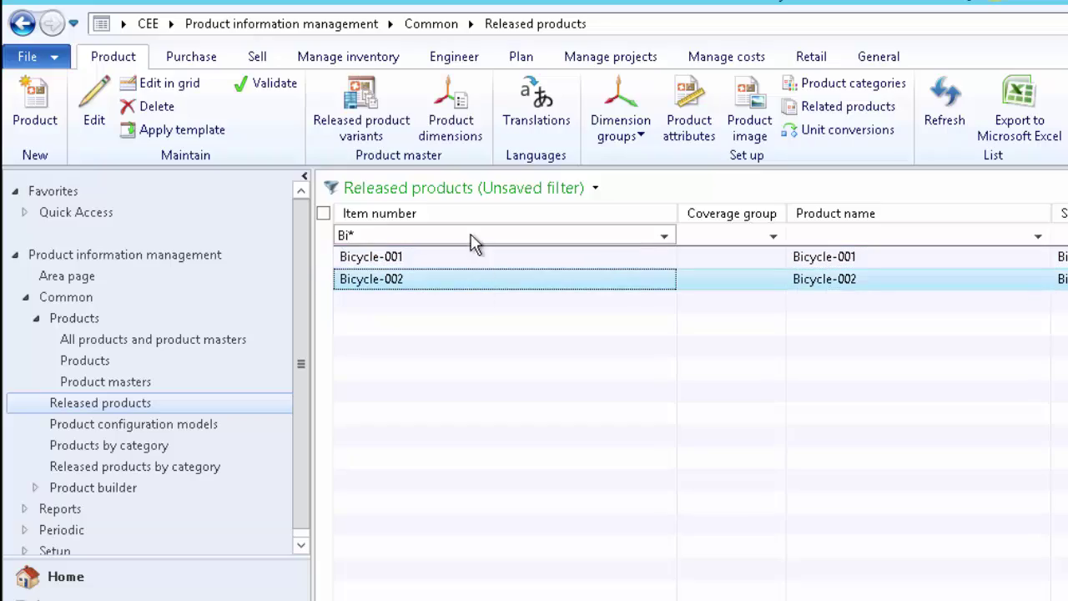
{"action": "left_click", "coordinate": [370, 115]}
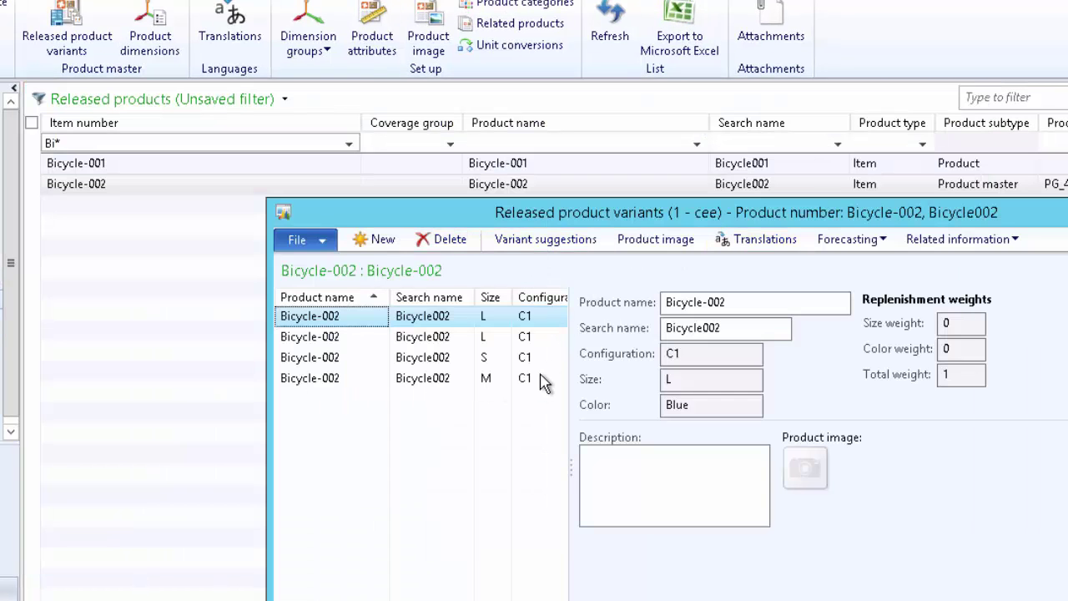
{"action": "key", "text": "Escape"}
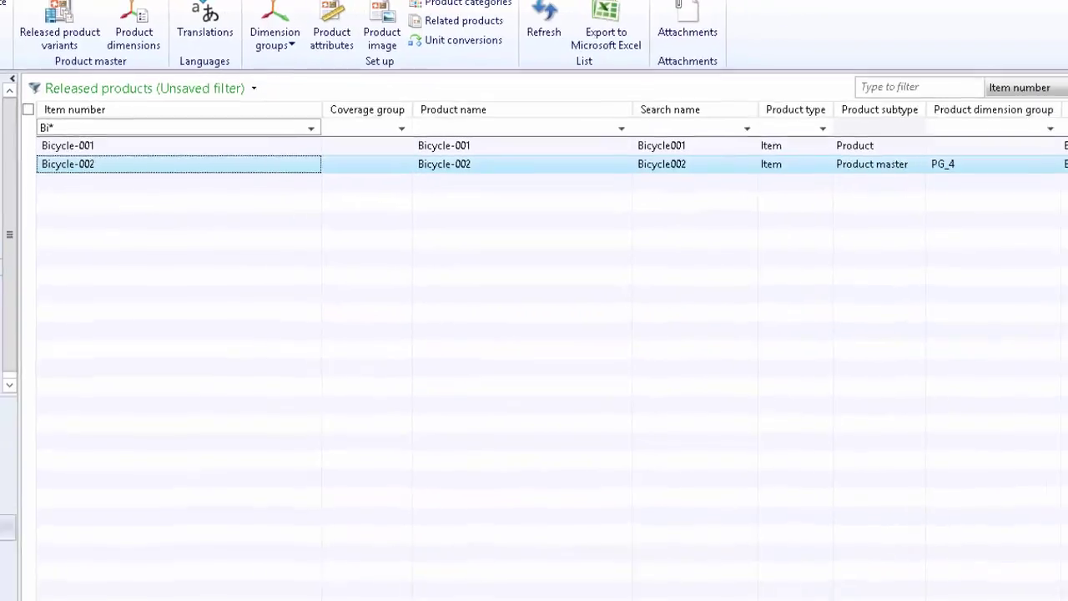
- Switch the current company to SUSB, Contoso Consulting USA
{"action": "left_click", "coordinate": [1067, 600]}
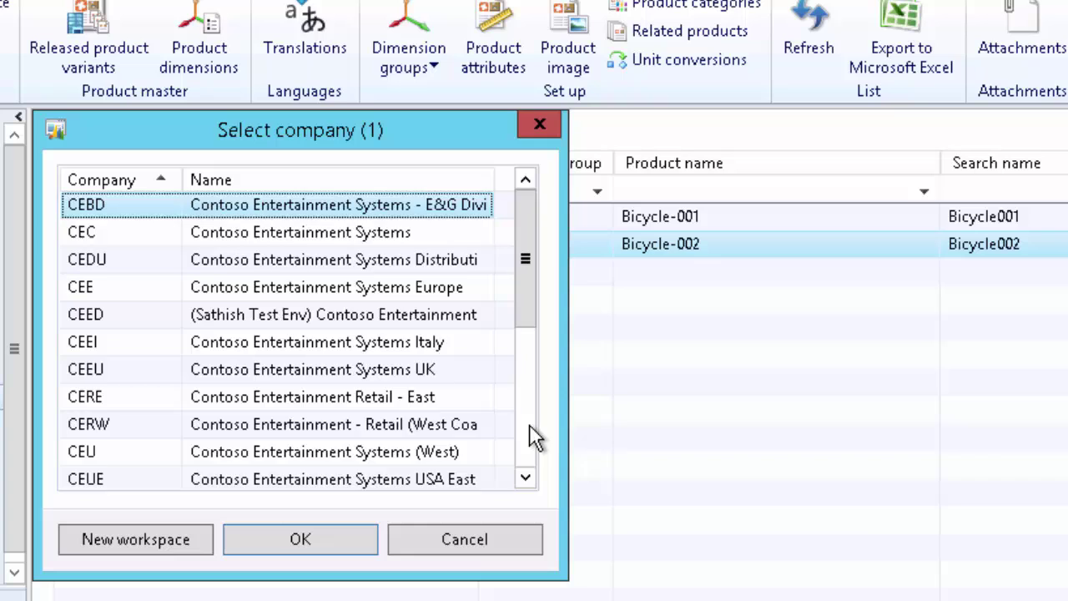
{"action": "left_click", "coordinate": [437, 361]}
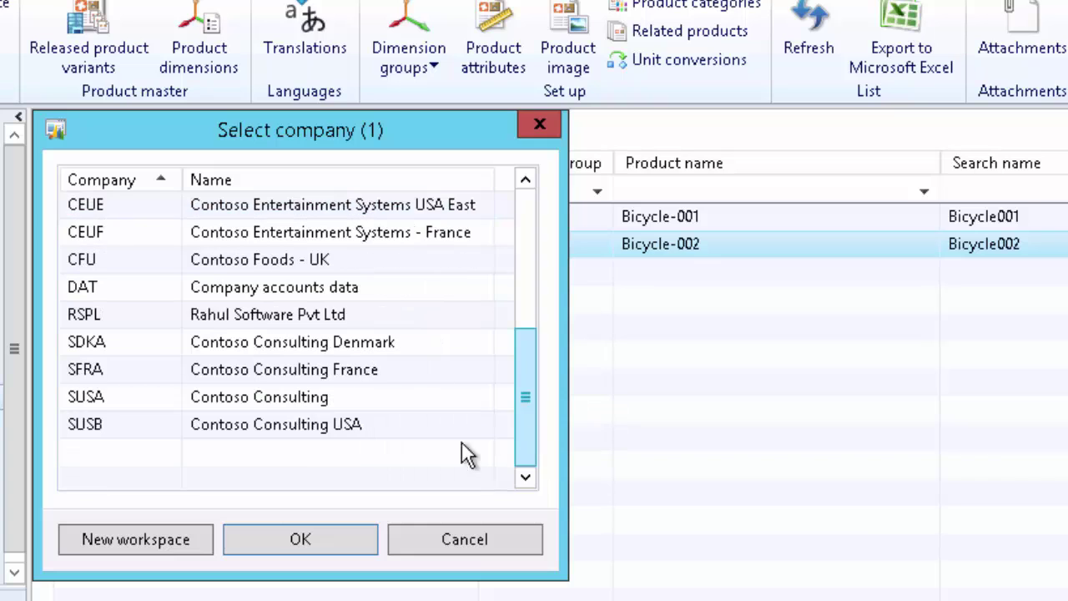
{"action": "left_click", "coordinate": [342, 430]}
{"action": "left_click", "coordinate": [312, 539]}
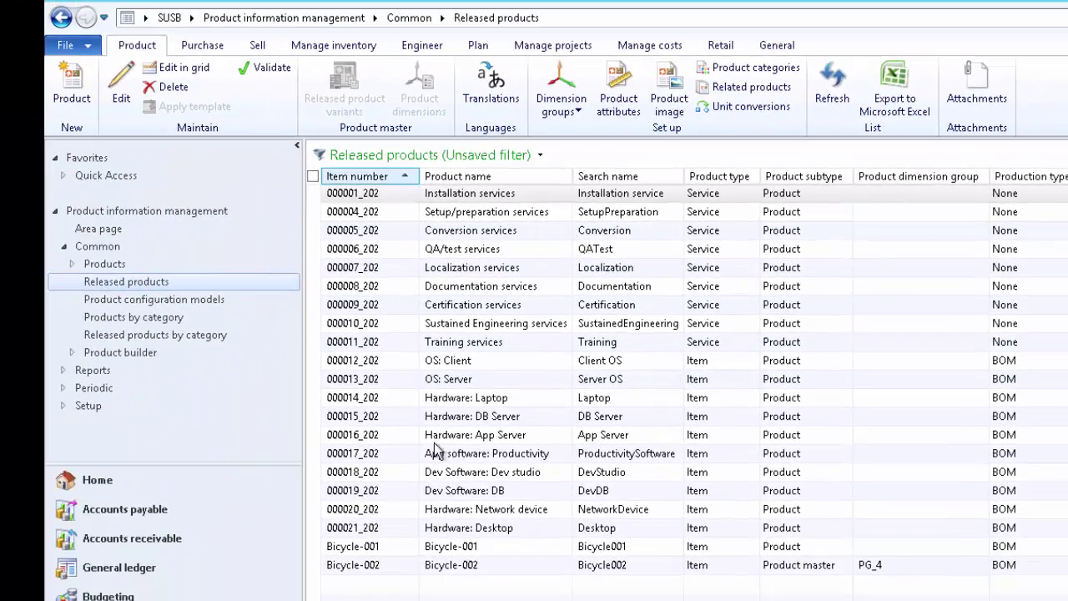
- Examine the released product variants of Bicycle-002 in company SUSB and close the form
{"action": "left_click", "coordinate": [382, 565]}
{"action": "left_click", "coordinate": [345, 94]}
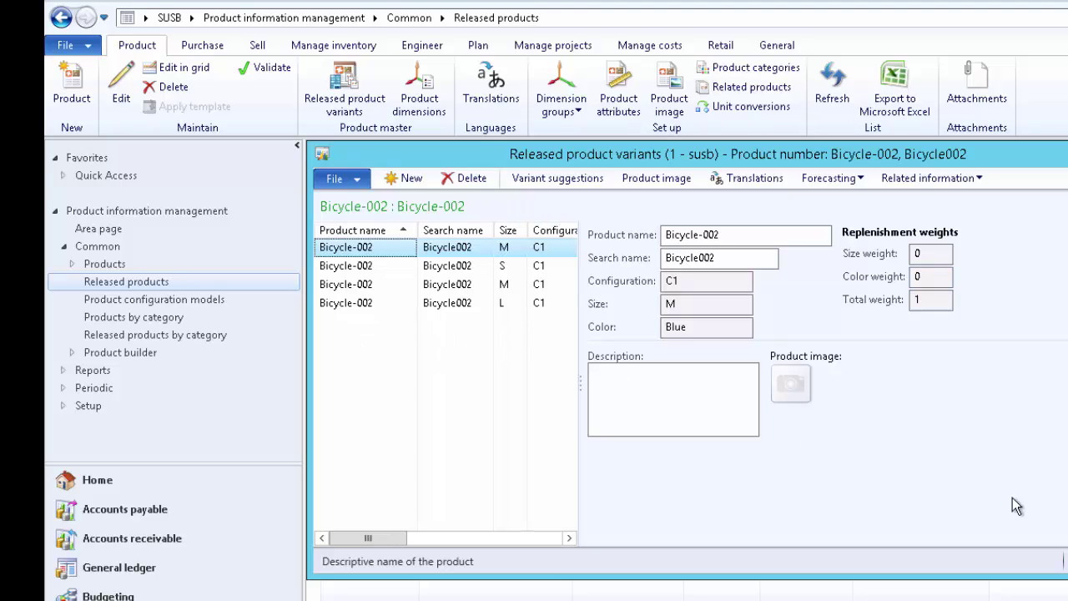
{"action": "key", "text": "Escape"}
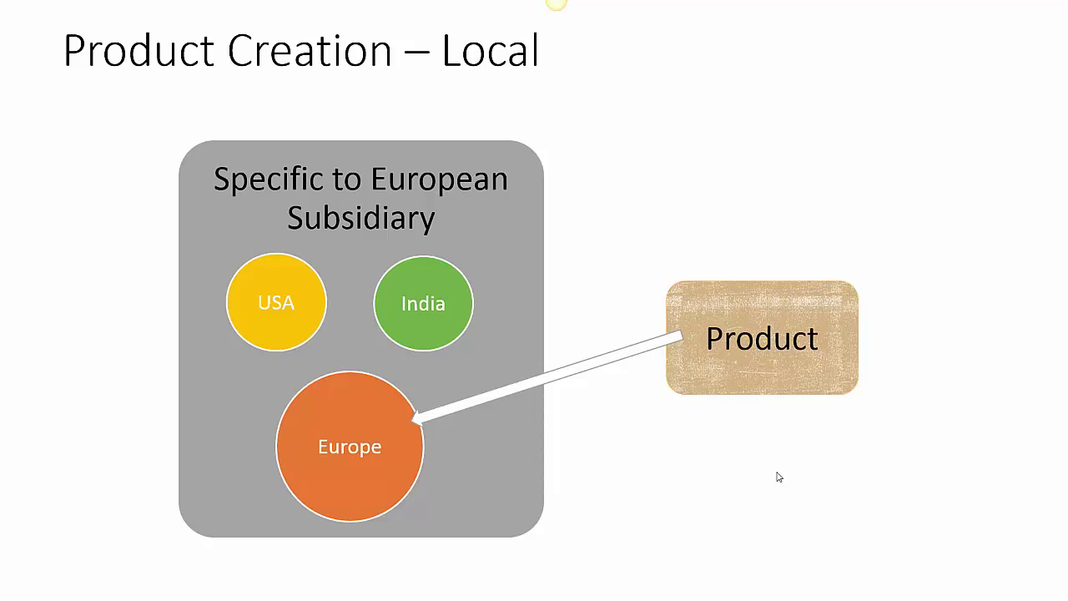
{"action": "key", "text": "Right"}
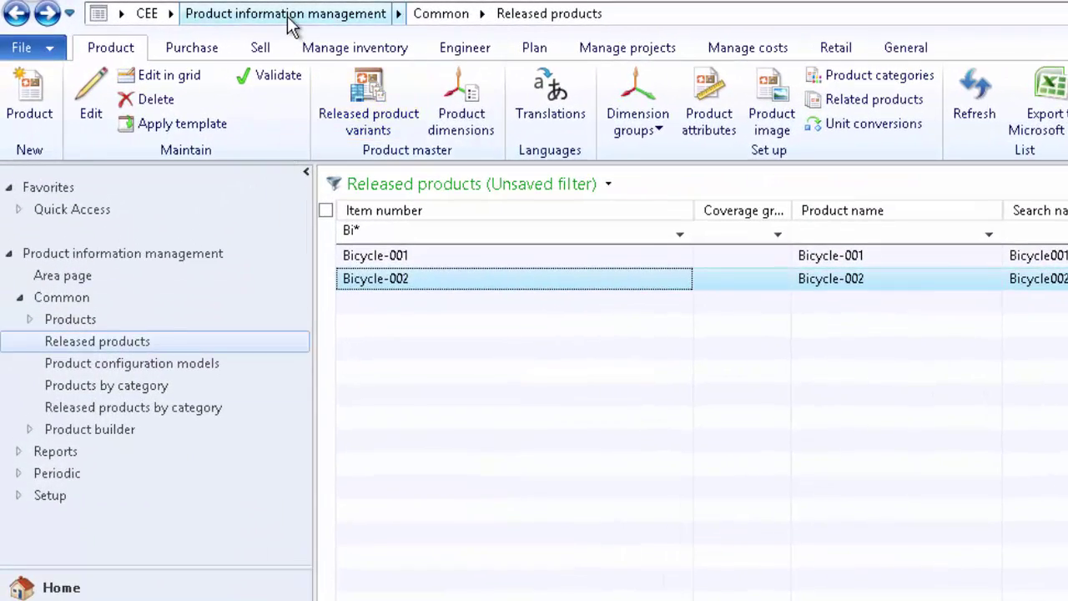
- Start a new product from the released products list of CEE, with product type Item and subtype Product
{"action": "left_click", "coordinate": [288, 15]}
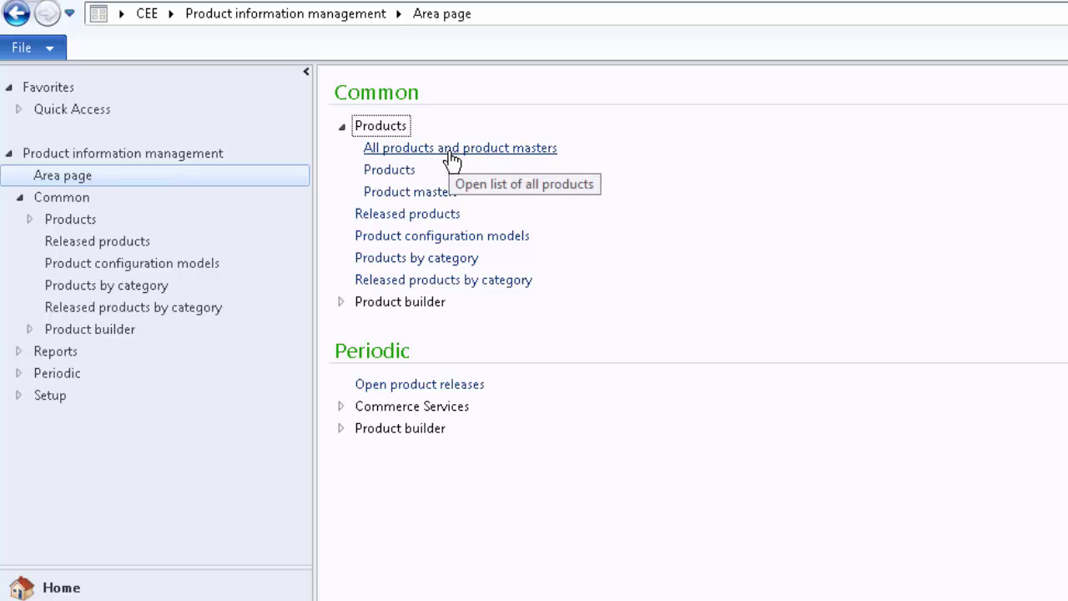
{"action": "left_click", "coordinate": [417, 214]}
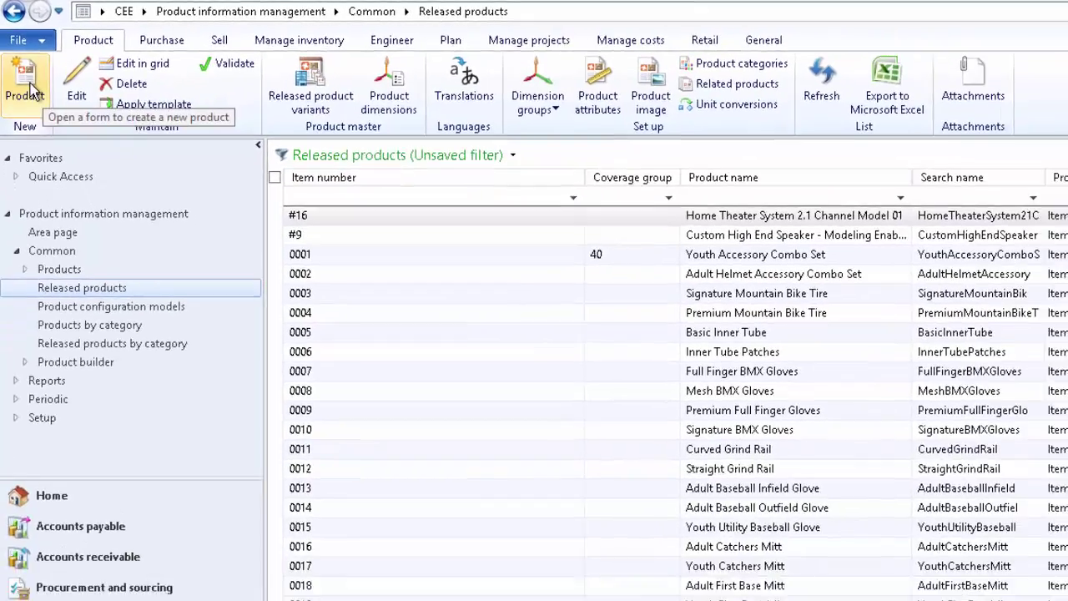
{"action": "left_click", "coordinate": [36, 106]}
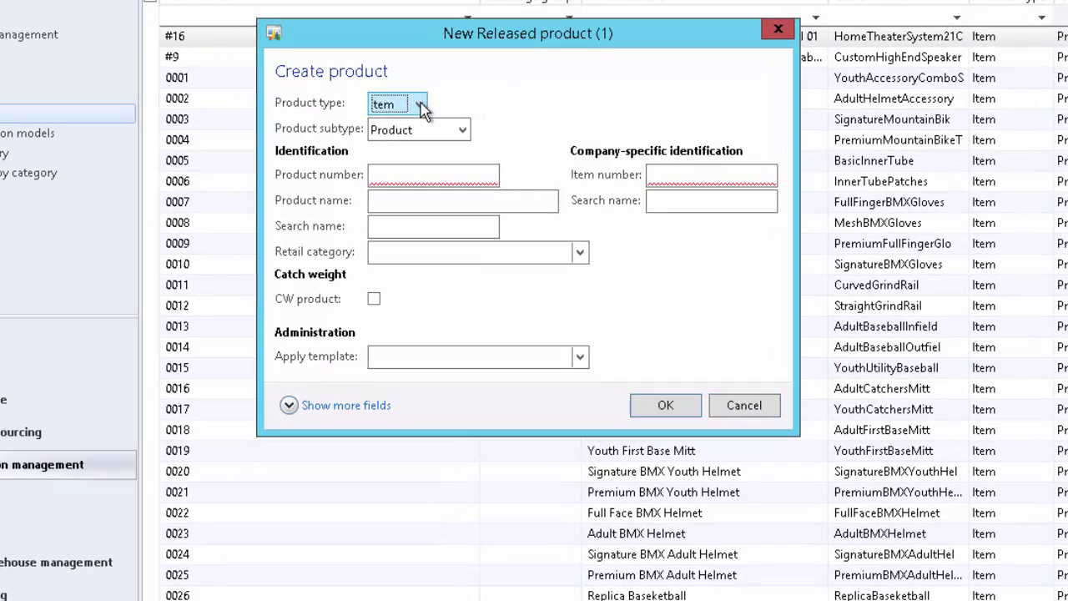
{"action": "left_click", "coordinate": [422, 106]}
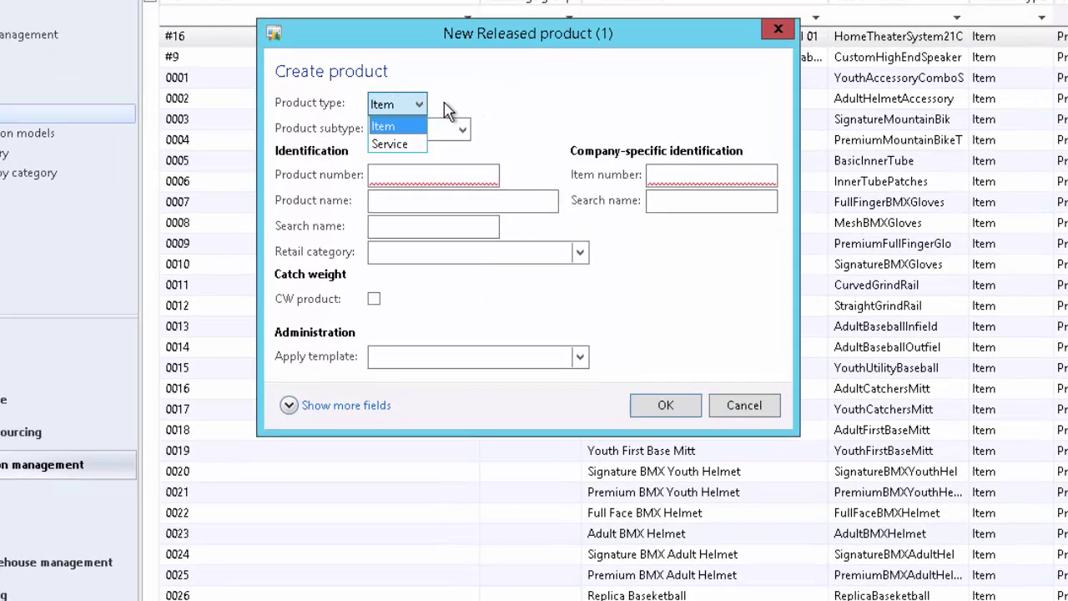
{"action": "left_click", "coordinate": [441, 125]}
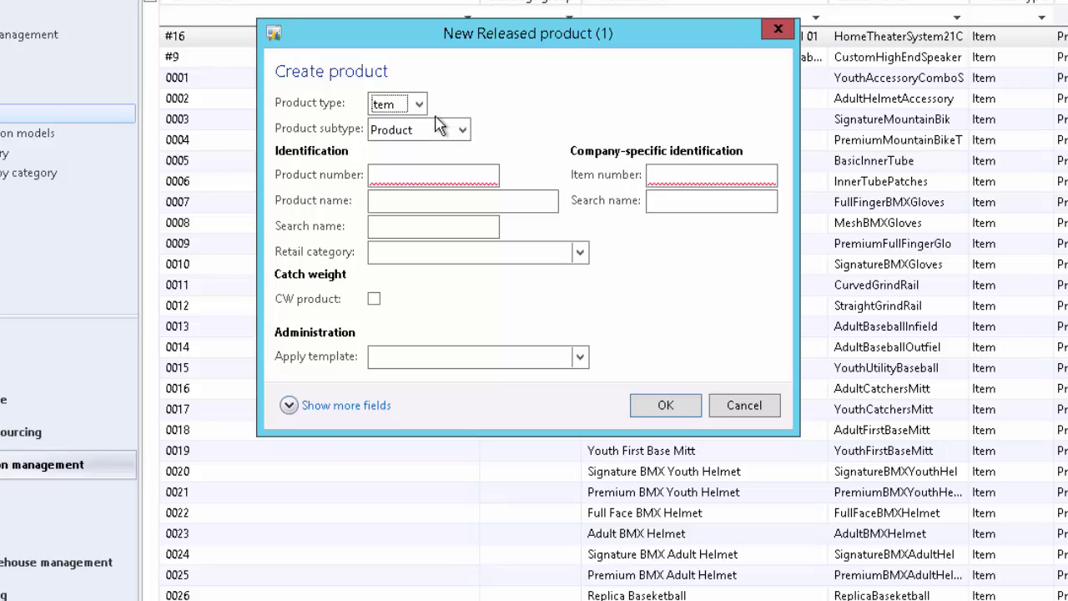
{"action": "left_click", "coordinate": [460, 133]}
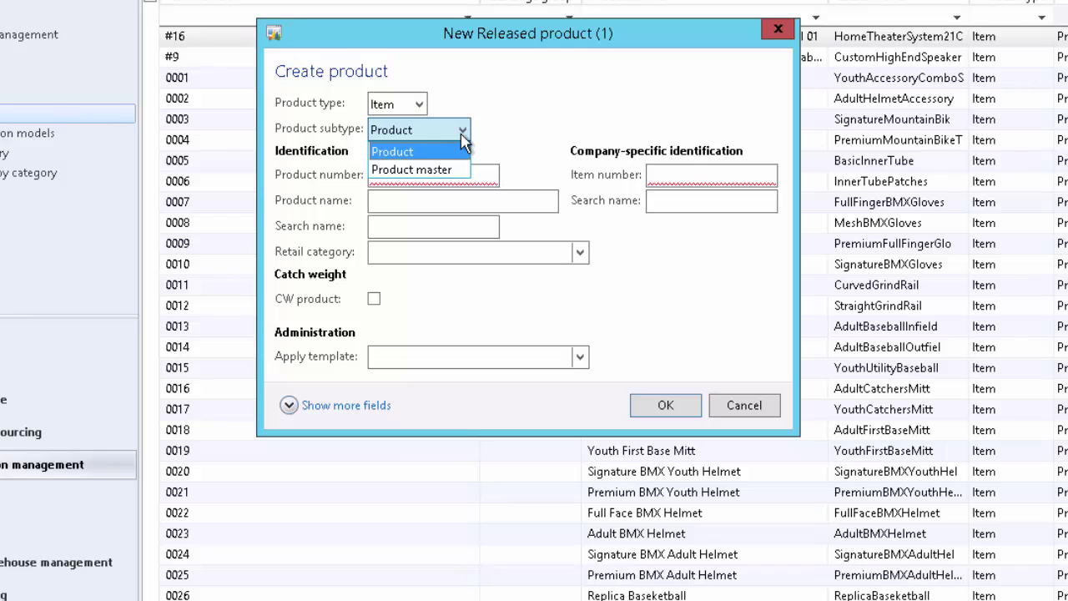
{"action": "left_click", "coordinate": [448, 155]}
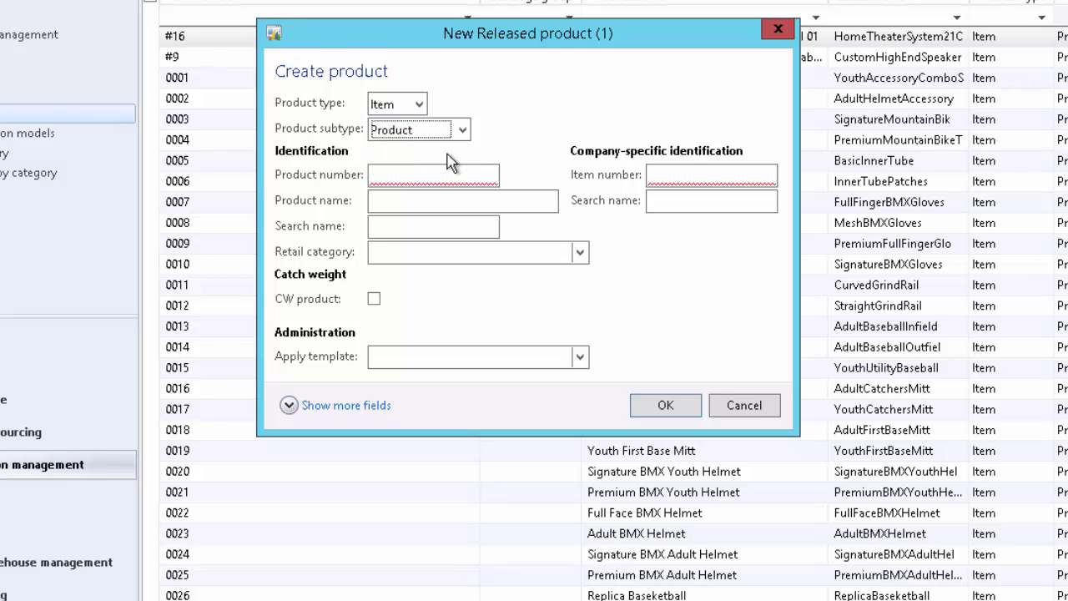
- Enter Bicycle-003 as the product number of the new released product, leaving the retail category empty
{"action": "left_click", "coordinate": [468, 177]}
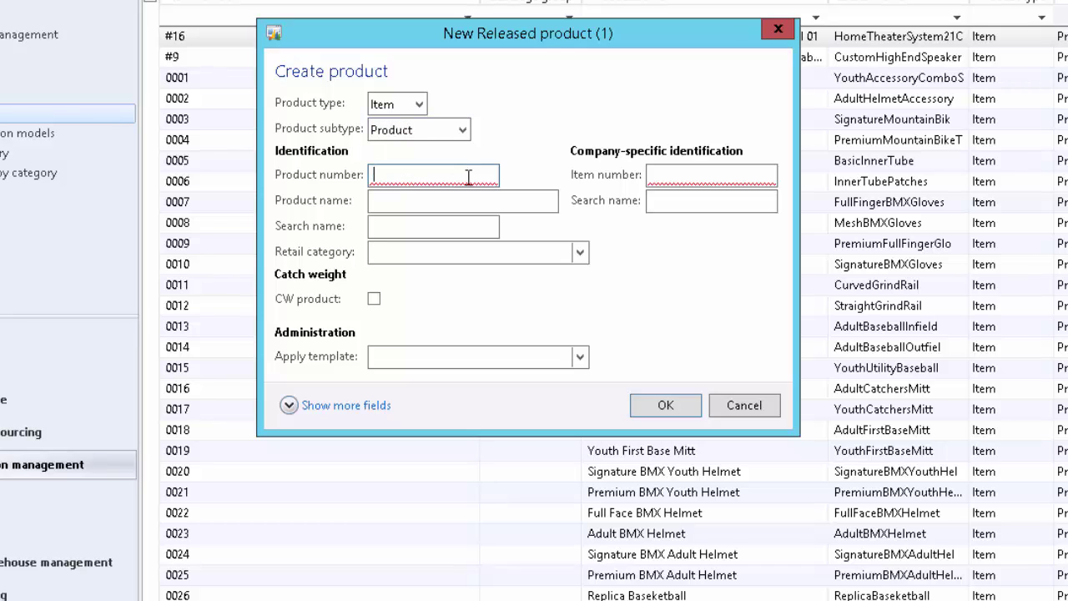
{"action": "type", "text": "Bicycle-003"}
{"action": "key", "text": "Tab"}
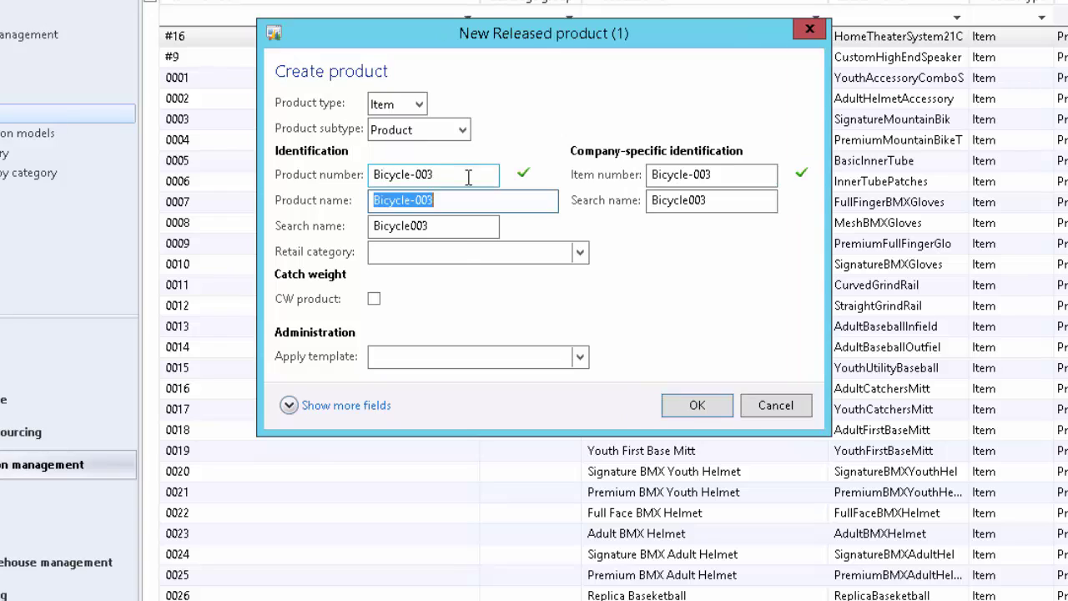
{"action": "left_click", "coordinate": [467, 252]}
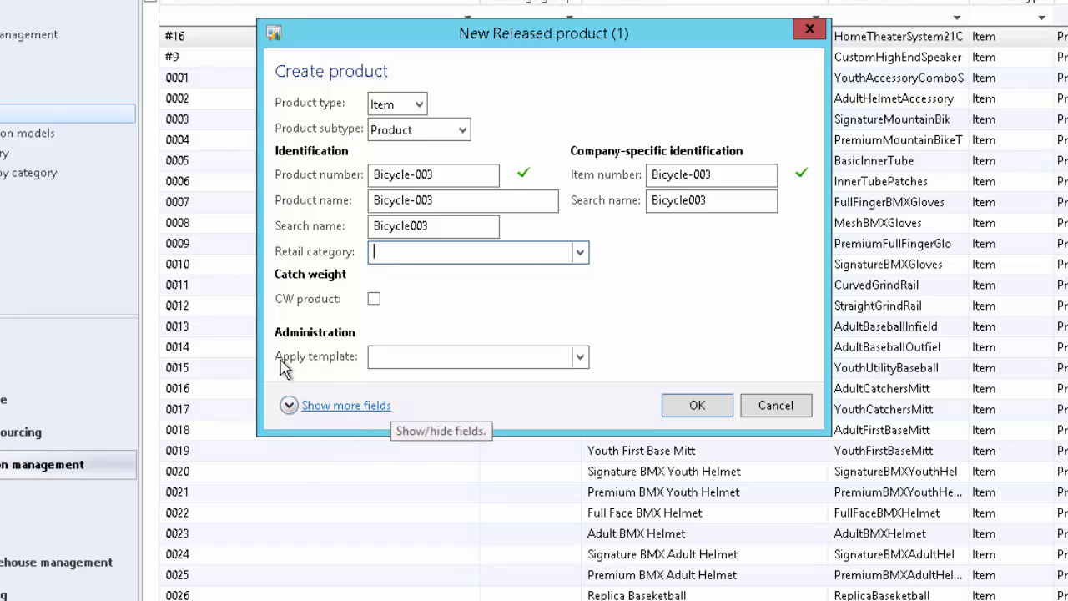
- Show the additional fields of the new product and set the item model group to DEF and the storage dimension group to PG_10
{"action": "left_click", "coordinate": [289, 407]}
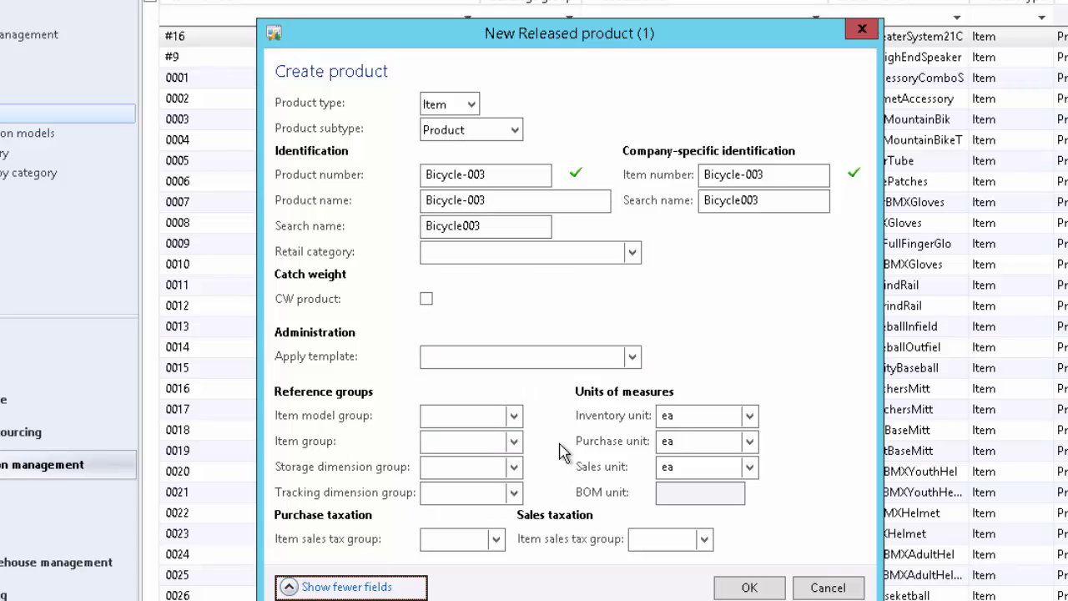
{"action": "left_click", "coordinate": [455, 417]}
{"action": "left_click", "coordinate": [459, 442]}
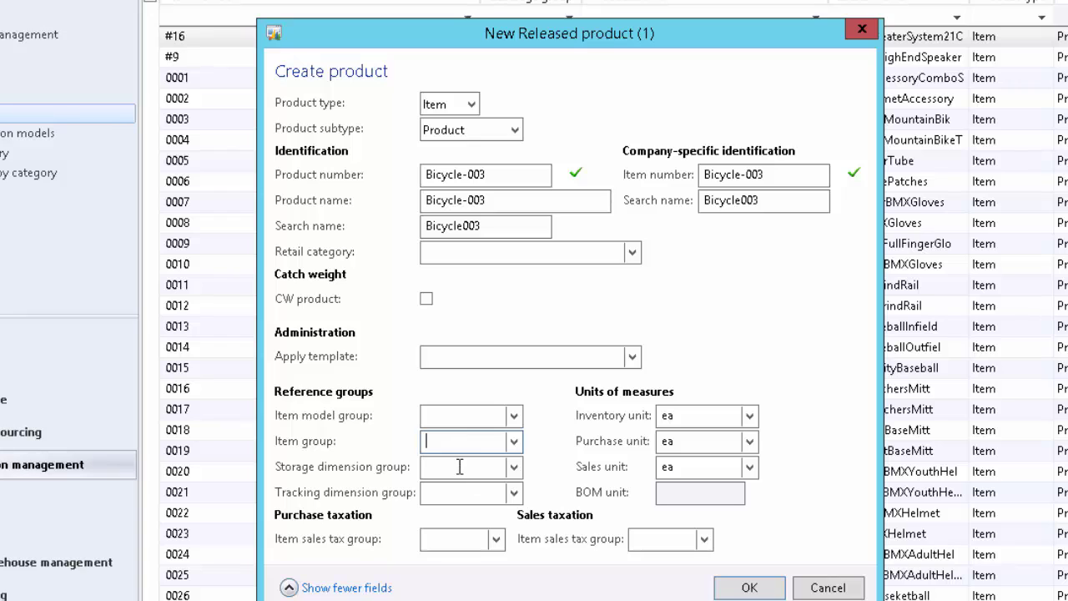
{"action": "left_click", "coordinate": [460, 470]}
{"action": "left_click", "coordinate": [486, 489]}
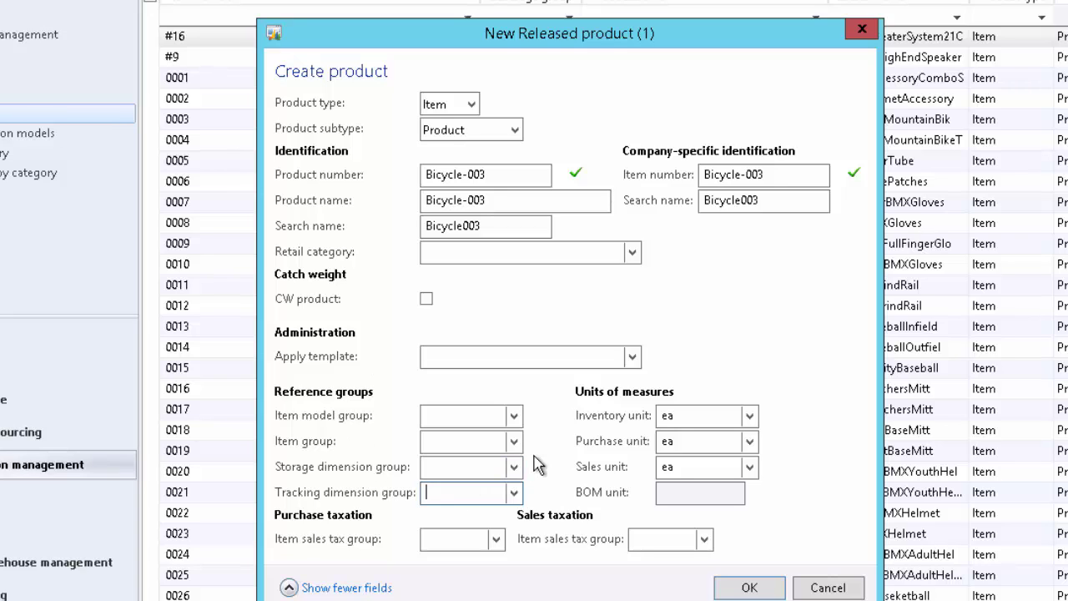
{"action": "left_click", "coordinate": [513, 415]}
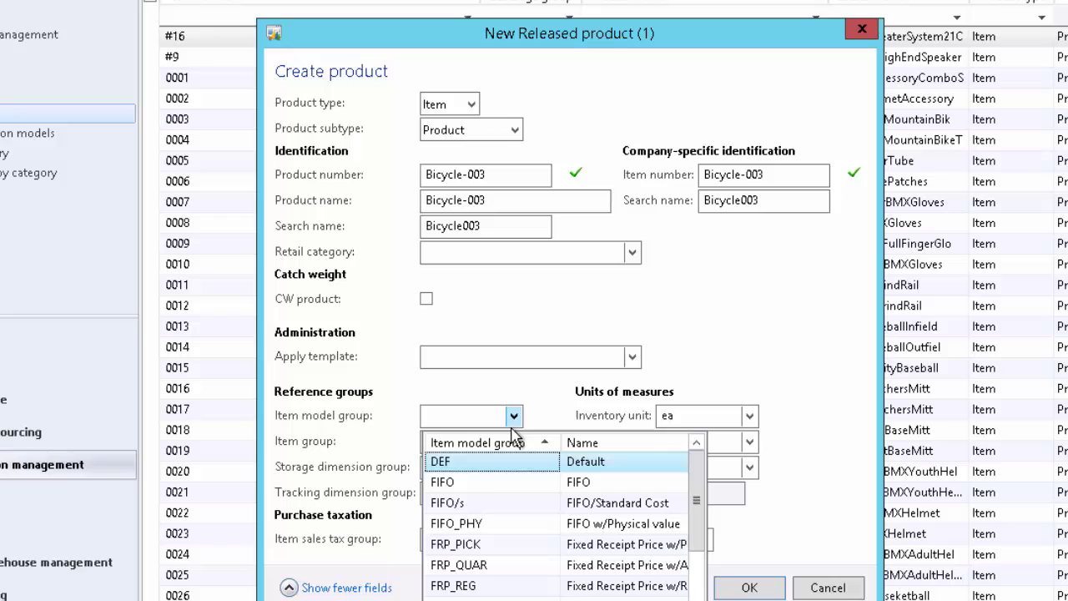
{"action": "left_click", "coordinate": [488, 469]}
{"action": "left_click", "coordinate": [514, 467]}
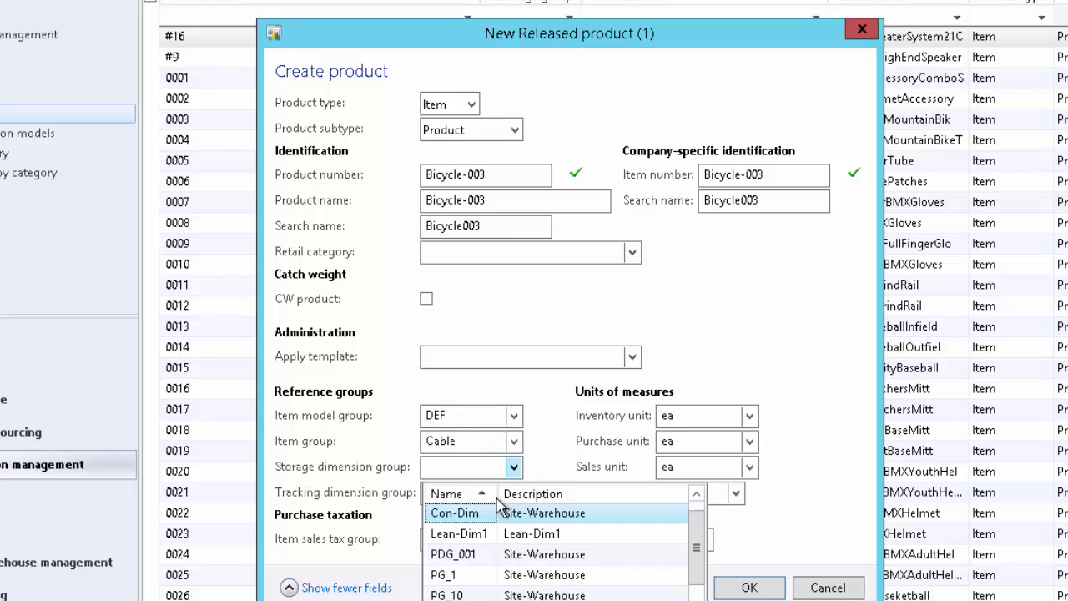
{"action": "left_click", "coordinate": [463, 595]}
- Set the item group to DEF and the tracking dimension group to PG_1, and create the product with its units kept as ea
{"action": "left_click", "coordinate": [514, 493]}
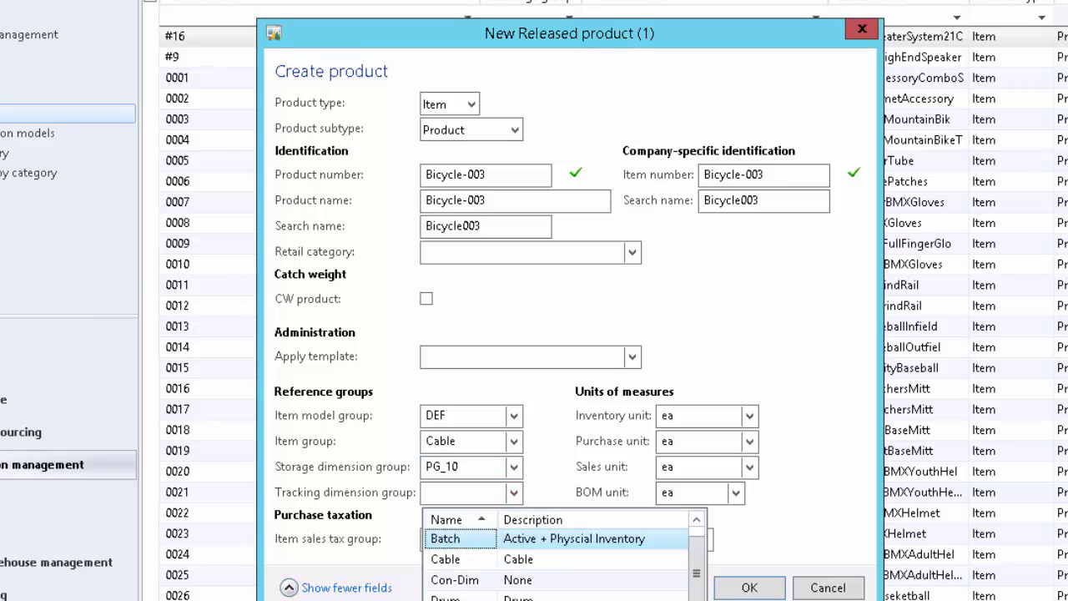
{"action": "left_click", "coordinate": [514, 440]}
{"action": "left_click", "coordinate": [499, 528]}
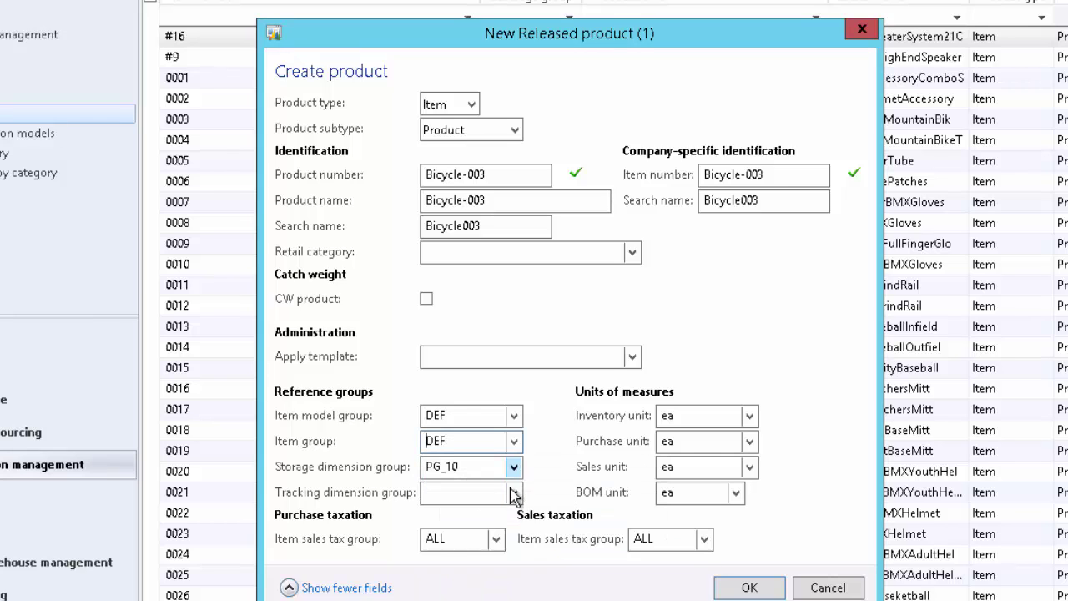
{"action": "left_click", "coordinate": [512, 492]}
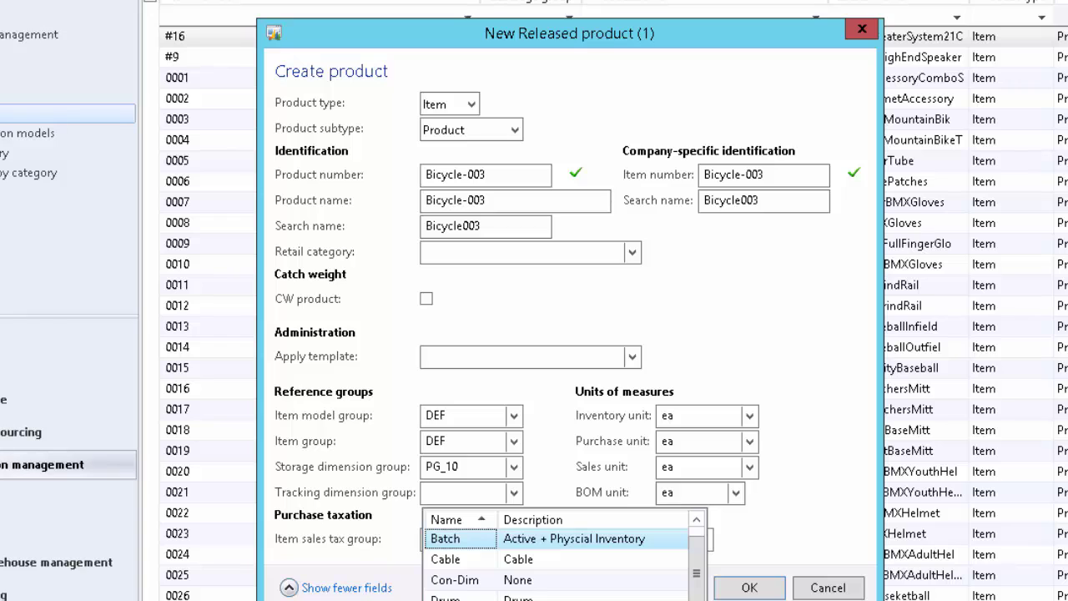
{"action": "type", "text": "PG_1"}
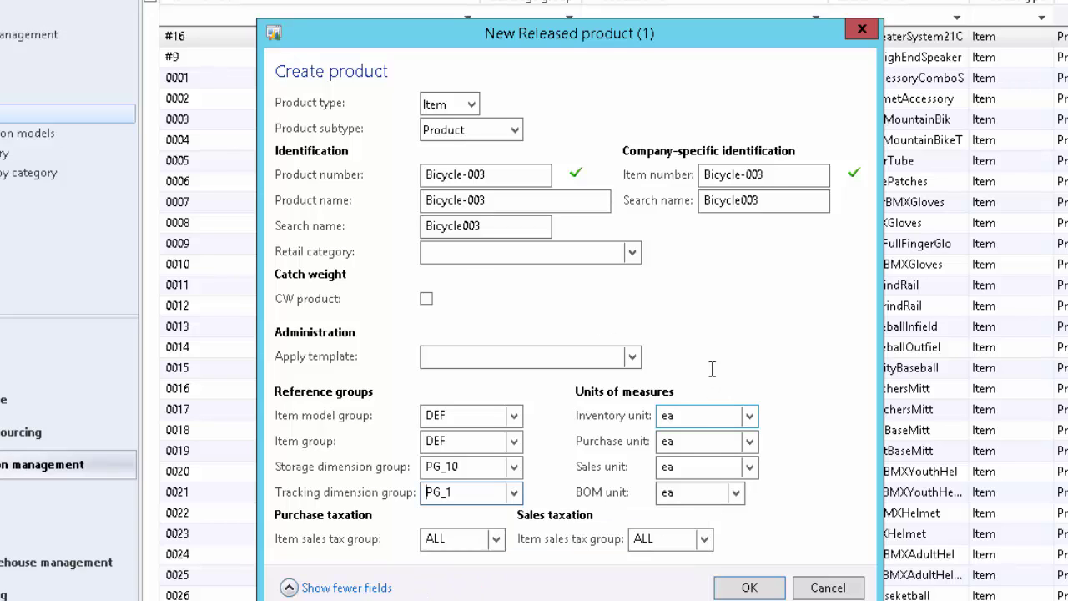
{"action": "left_click", "coordinate": [686, 470]}
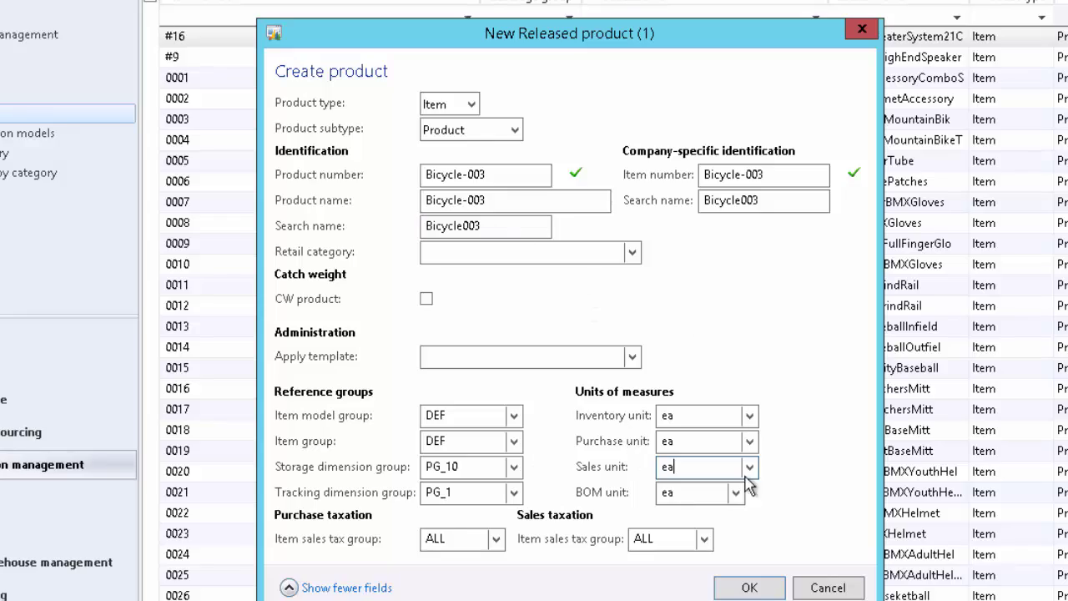
{"action": "left_click", "coordinate": [749, 587]}
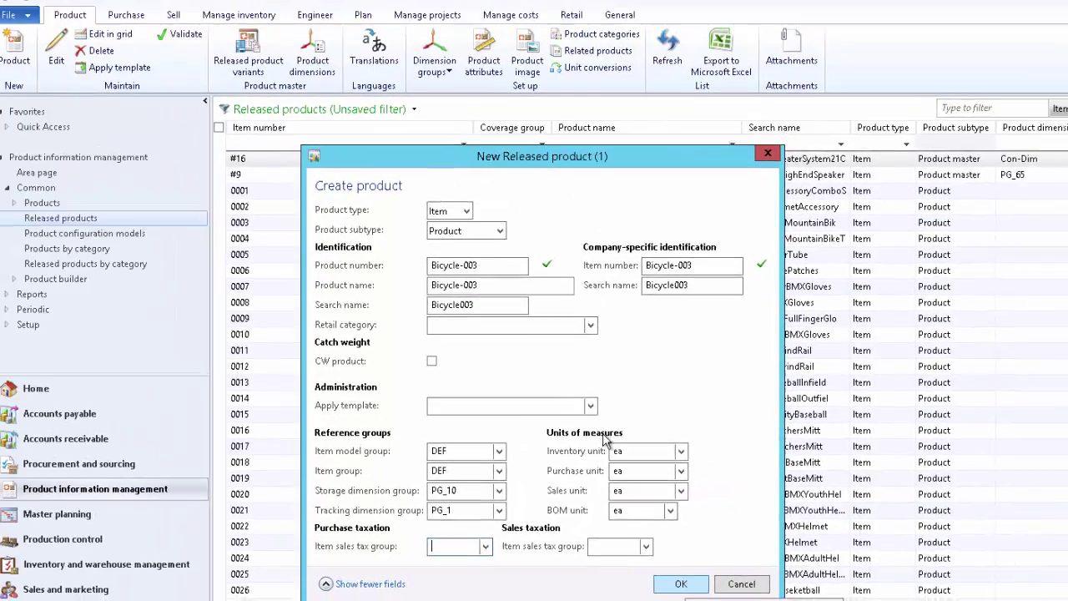
- Validate the released product Bicycle-003 and close the validation message
{"action": "left_click", "coordinate": [371, 171]}
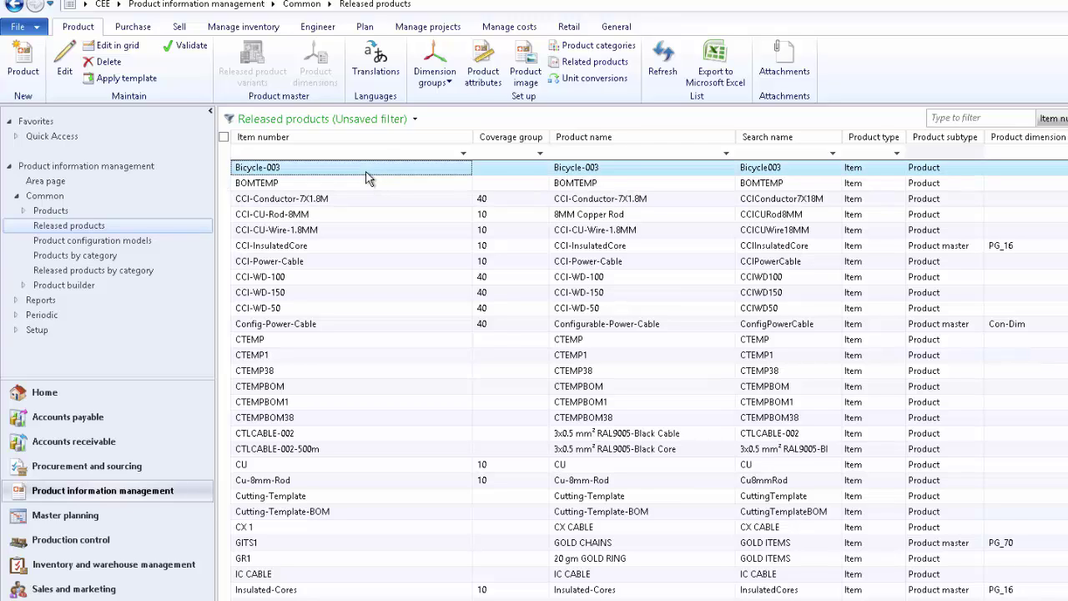
{"action": "left_click", "coordinate": [195, 50]}
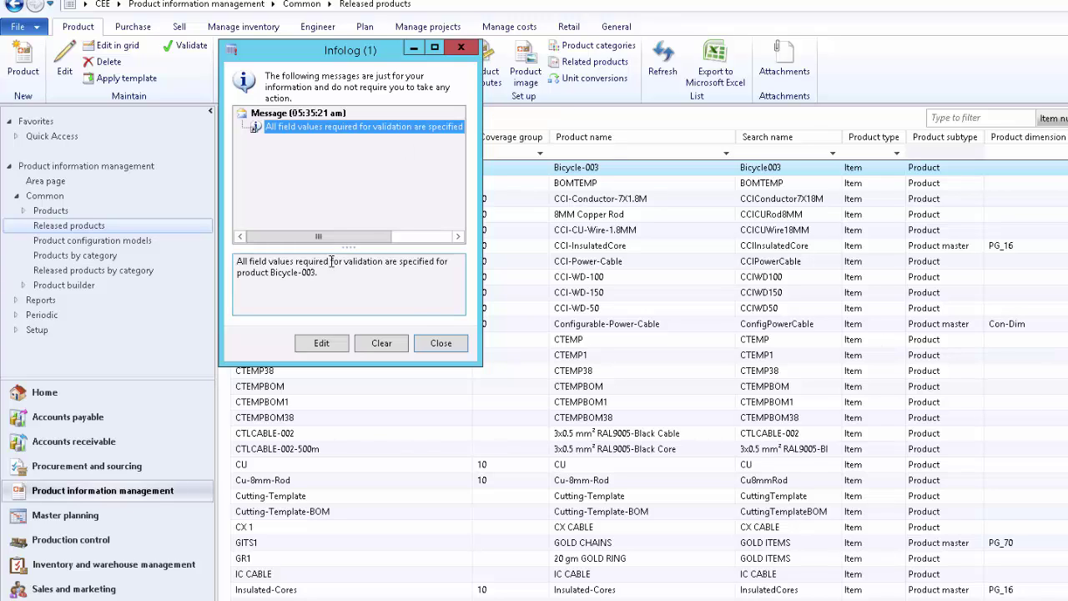
{"action": "left_click", "coordinate": [443, 340]}
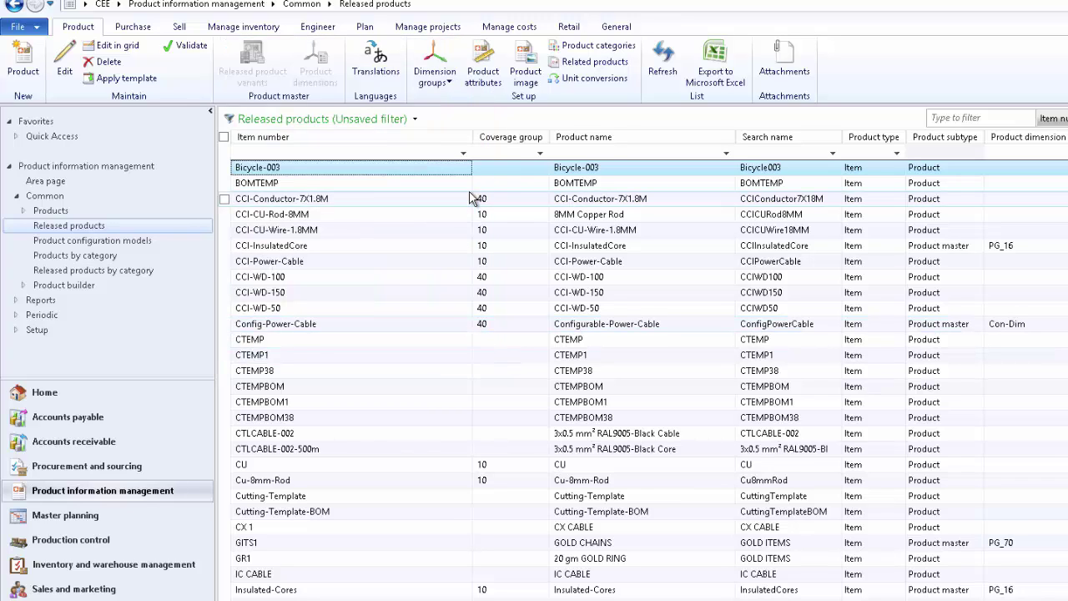